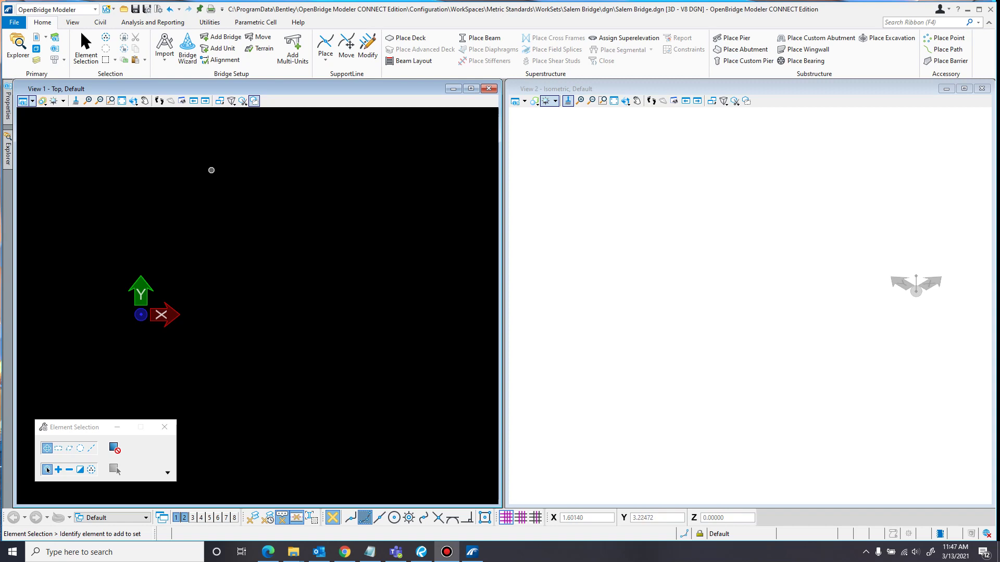
# - Open Salem Bridge_Skew Removed.dgn and fit the bridge model in both the top and isometric views
pyautogui.click(14, 21)
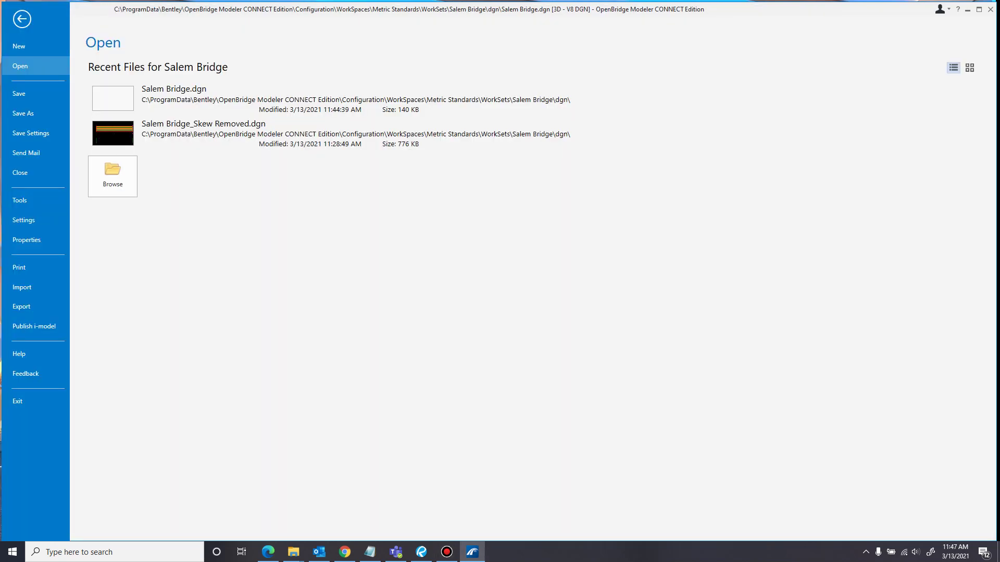
pyautogui.press('Escape')
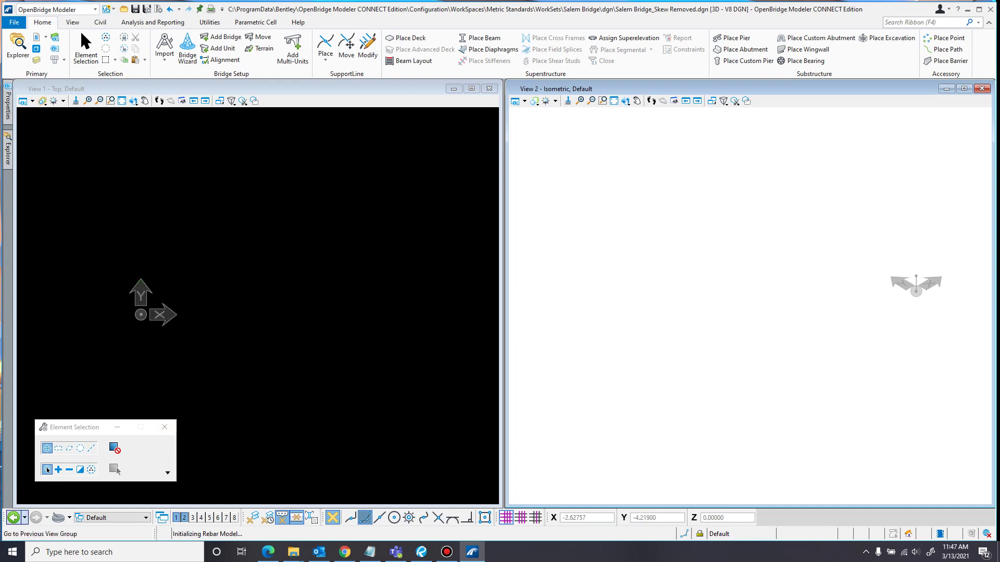
pyautogui.click(122, 101)
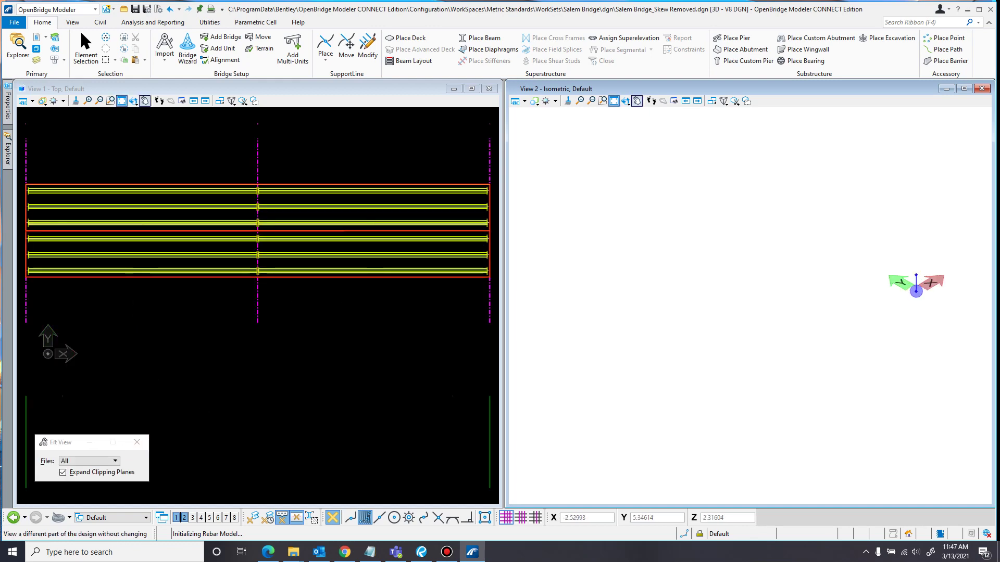
pyautogui.click(614, 100)
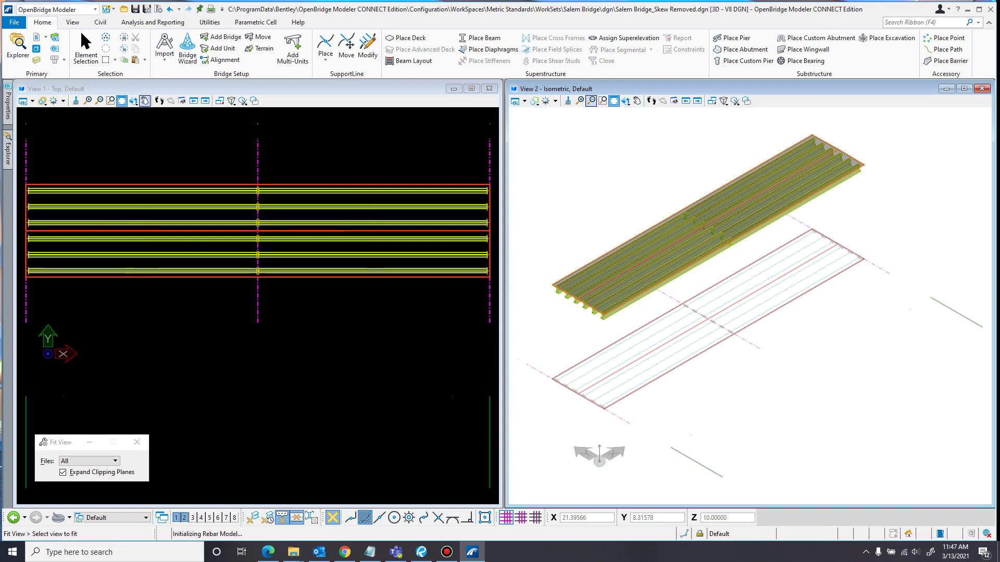
pyautogui.moveTo(98, 294); pyautogui.dragTo(280, 310, button='middle')
pyautogui.press('Escape')
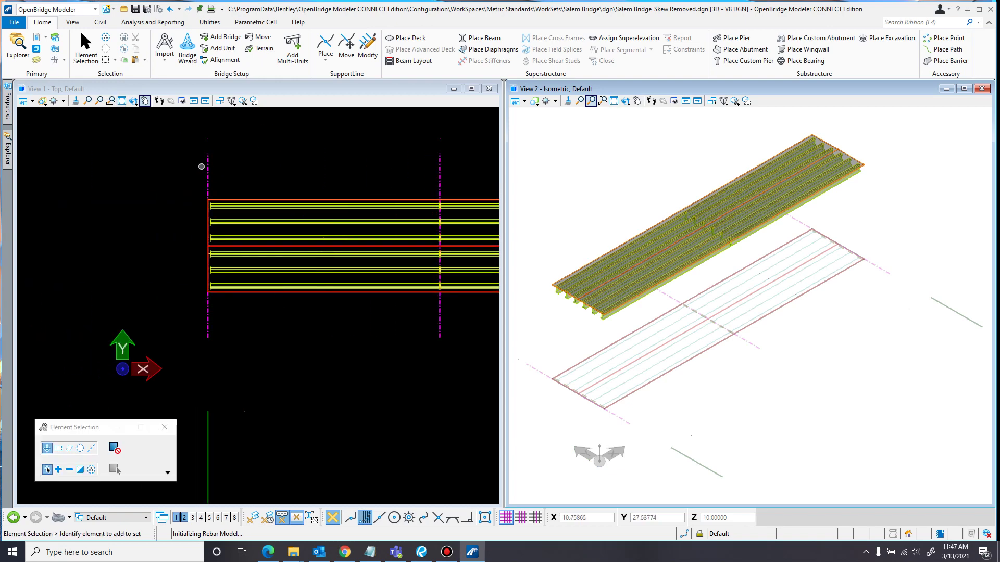
# - Set the skew angle of the bridge's first support line to -20° in the top view
pyautogui.scroll(2, 231, 170)
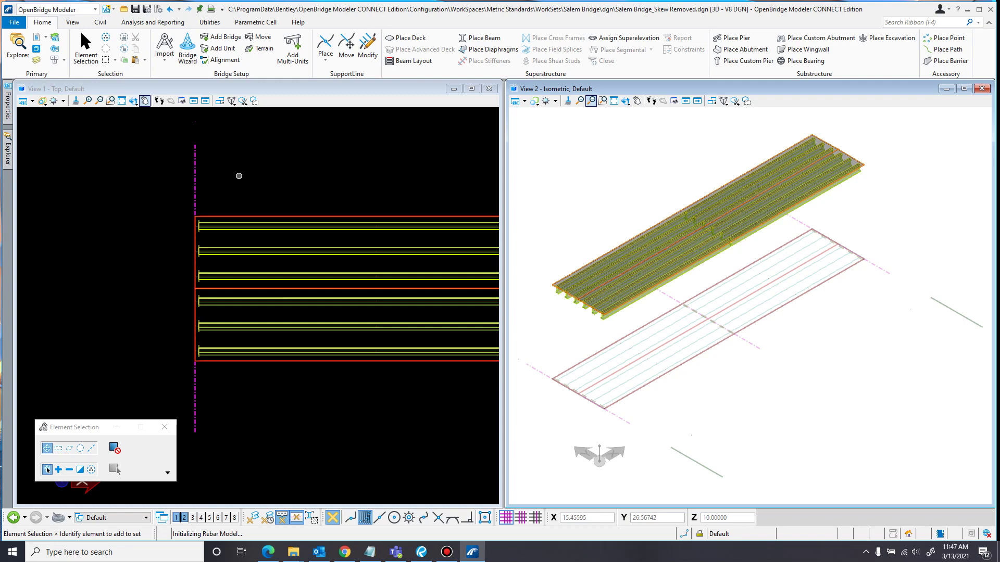
pyautogui.moveTo(239, 177); pyautogui.dragTo(252, 156, button='middle')
pyautogui.scroll(-2, 252, 156)
pyautogui.moveTo(331, 153); pyautogui.dragTo(204, 169, button='middle')
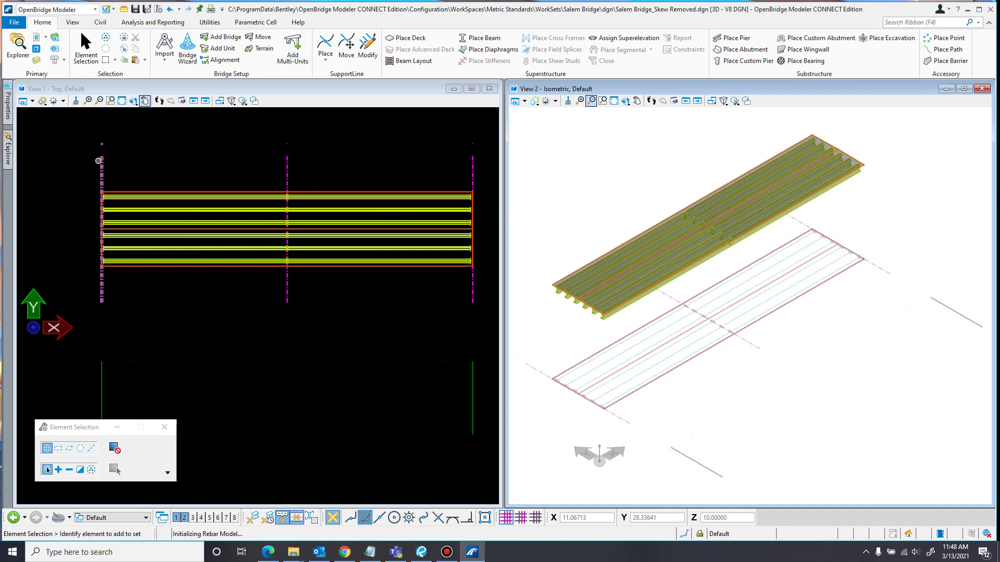
pyautogui.click(99, 162)
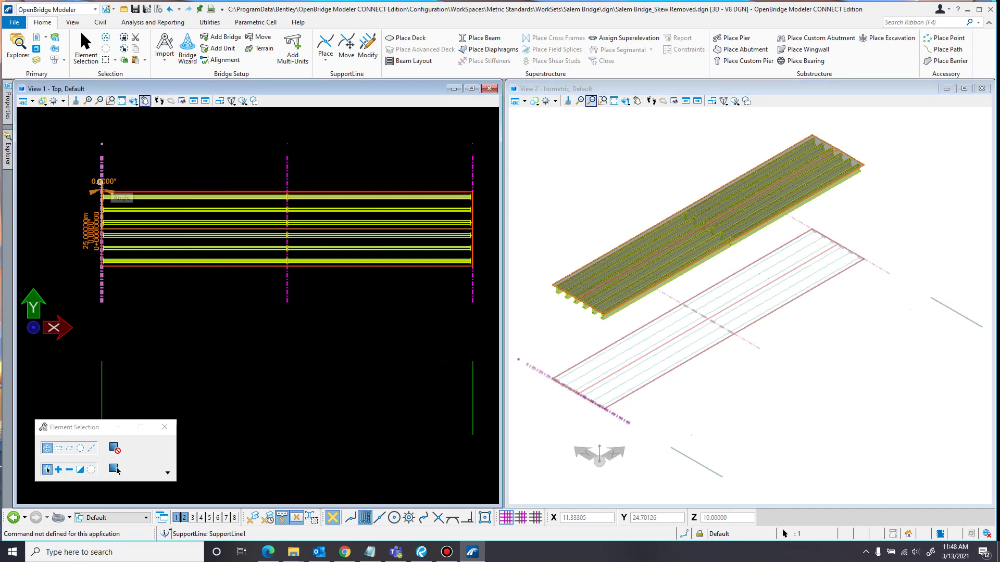
pyautogui.click(100, 182)
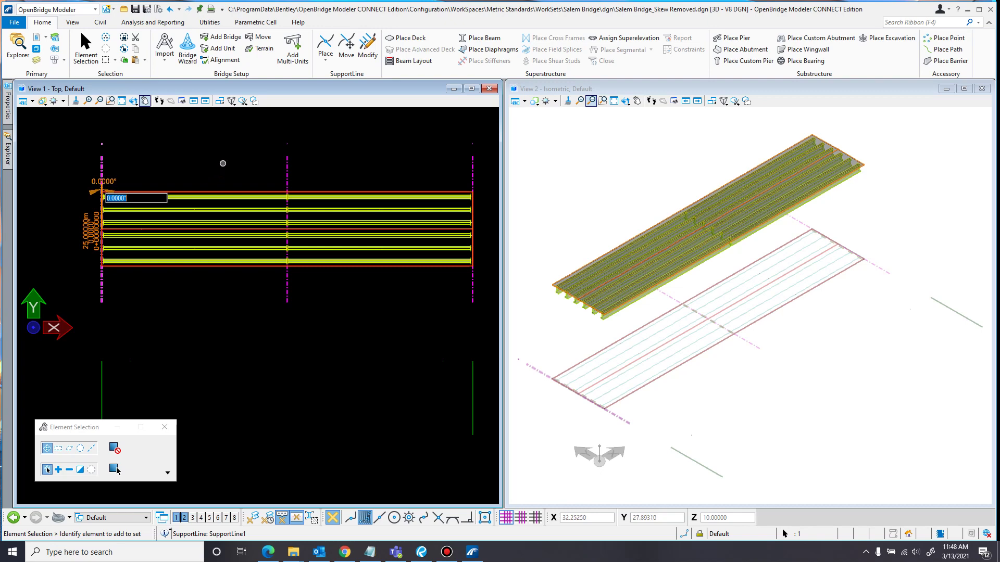
pyautogui.write('20')
pyautogui.press('Return')
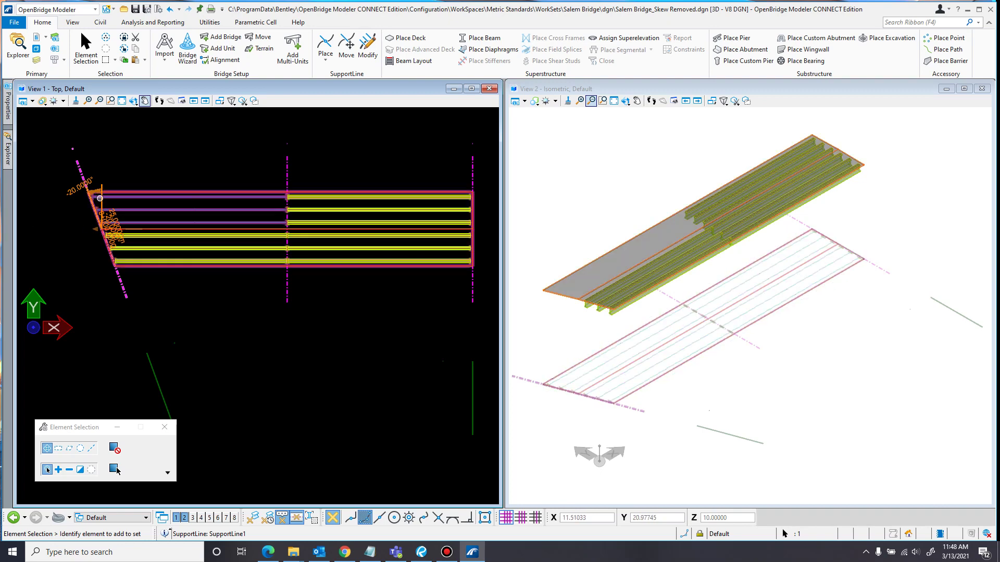
# - Examine the skewed deck and girders, and return to the Salem Bridge.dgn file
pyautogui.scroll(3, 84, 209)
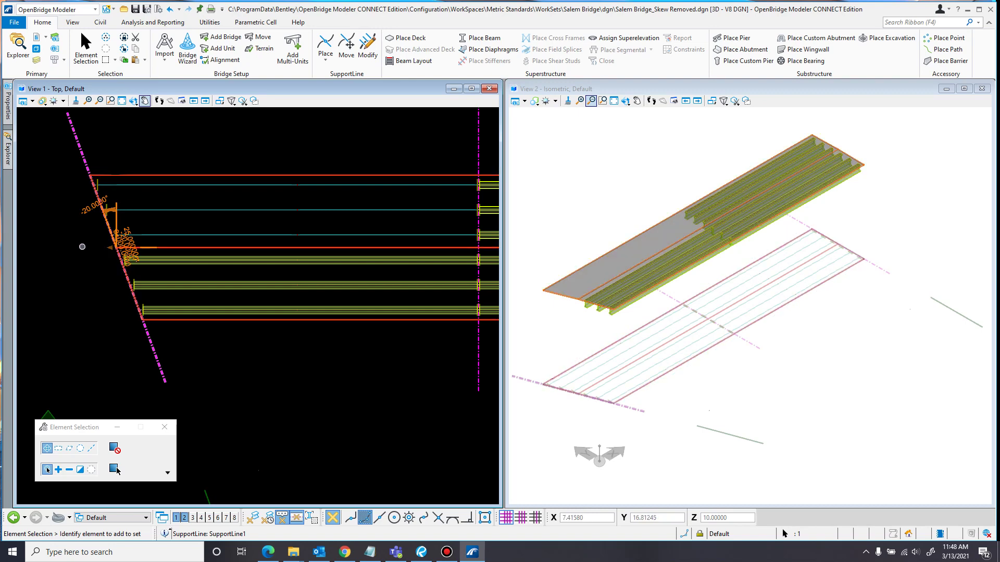
pyautogui.scroll(-4, 178, 243)
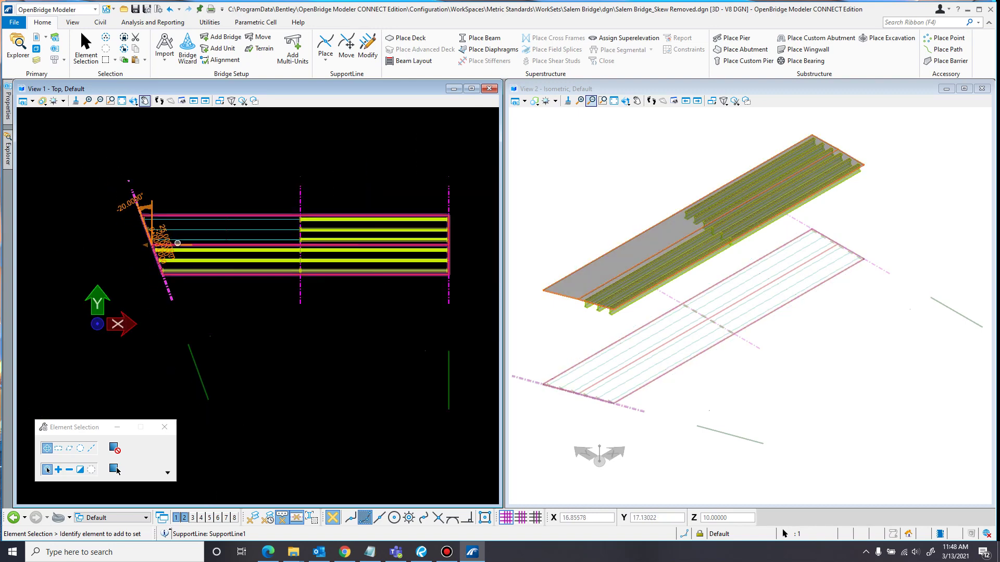
pyautogui.moveTo(158, 244); pyautogui.dragTo(152, 247, button='middle')
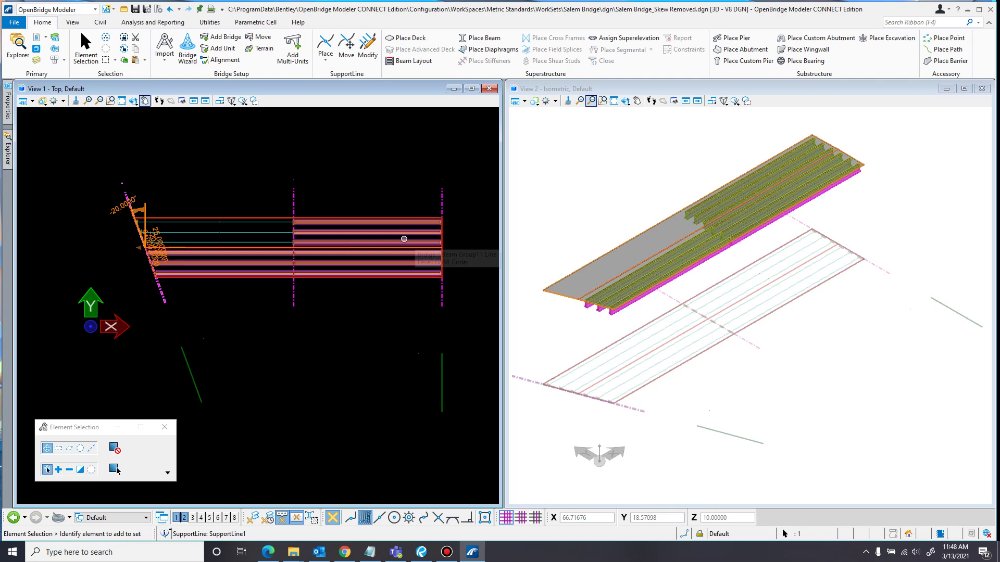
pyautogui.click(405, 239)
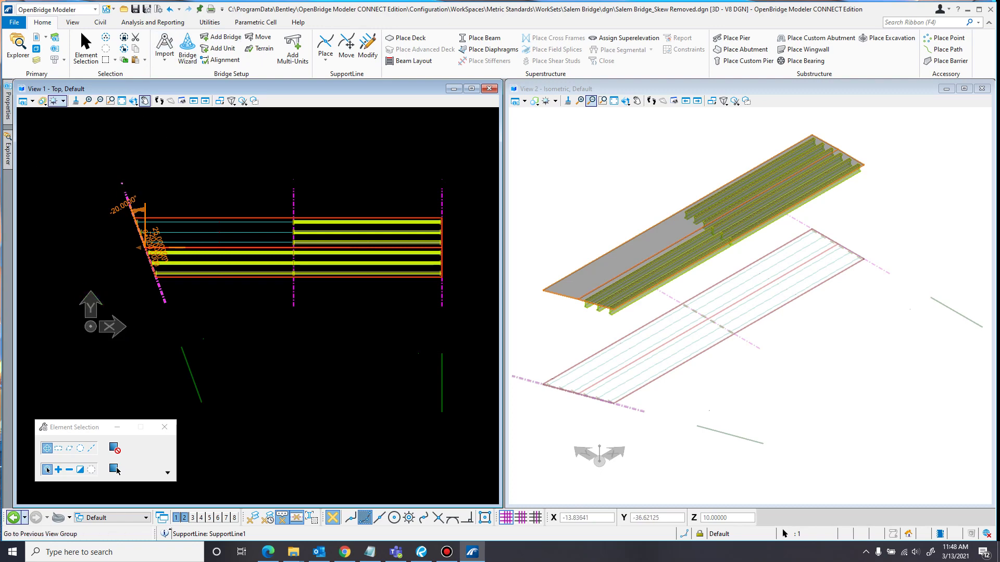
pyautogui.click(13, 518)
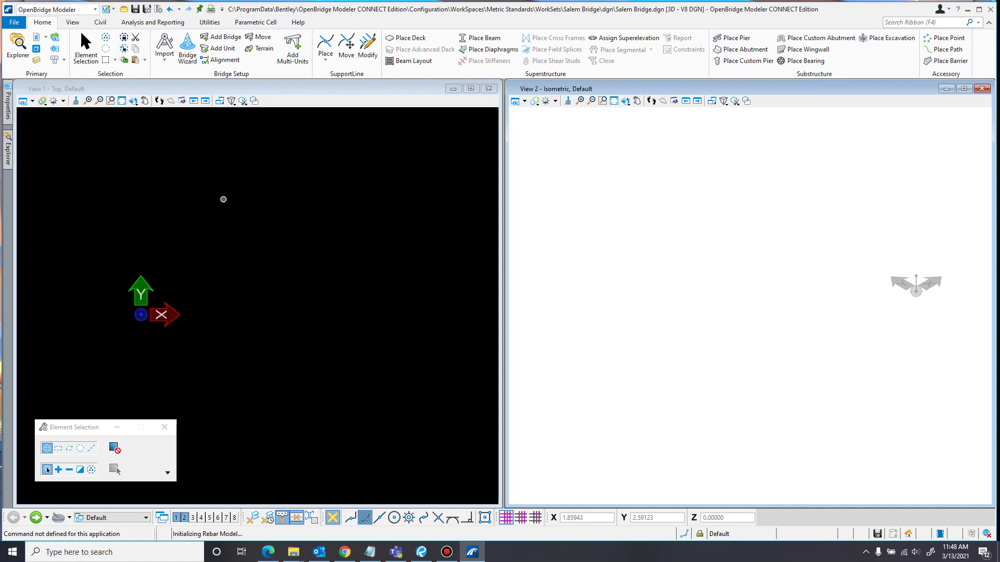
# - Draw a civil line between points with the distance locked at 20 m and the line direction locked at 0°
pyautogui.click(100, 22)
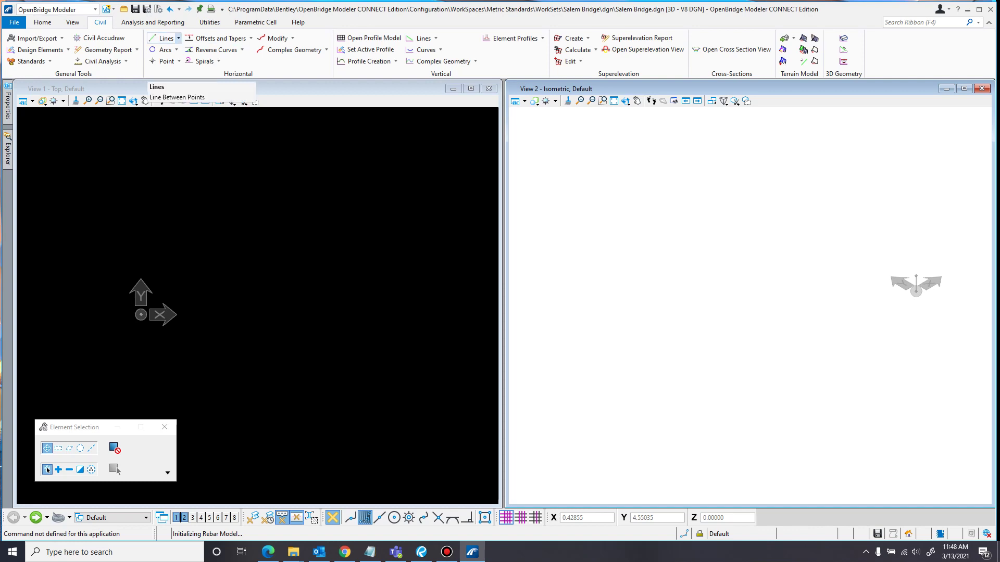
pyautogui.click(178, 38)
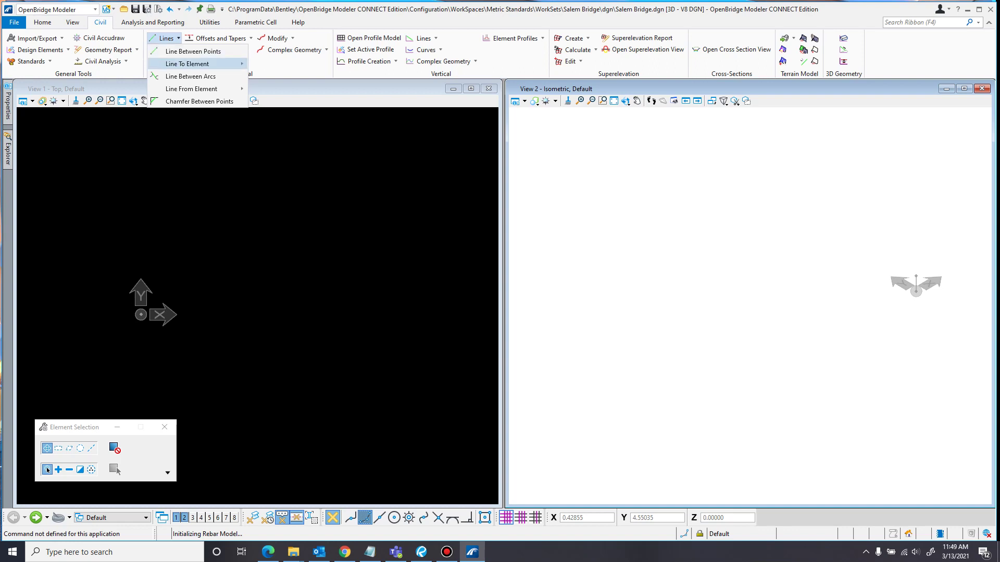
pyautogui.click(178, 38)
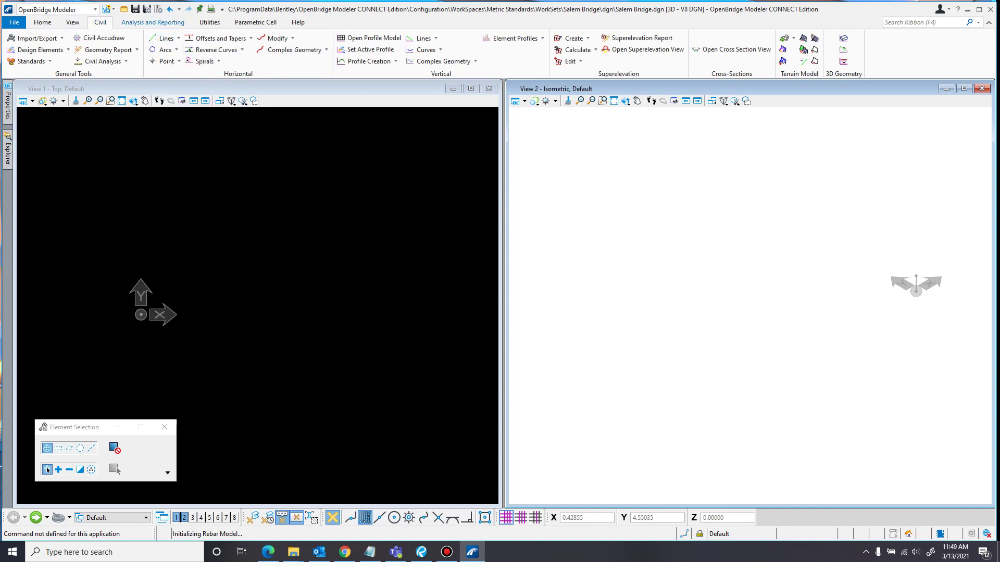
pyautogui.click(166, 38)
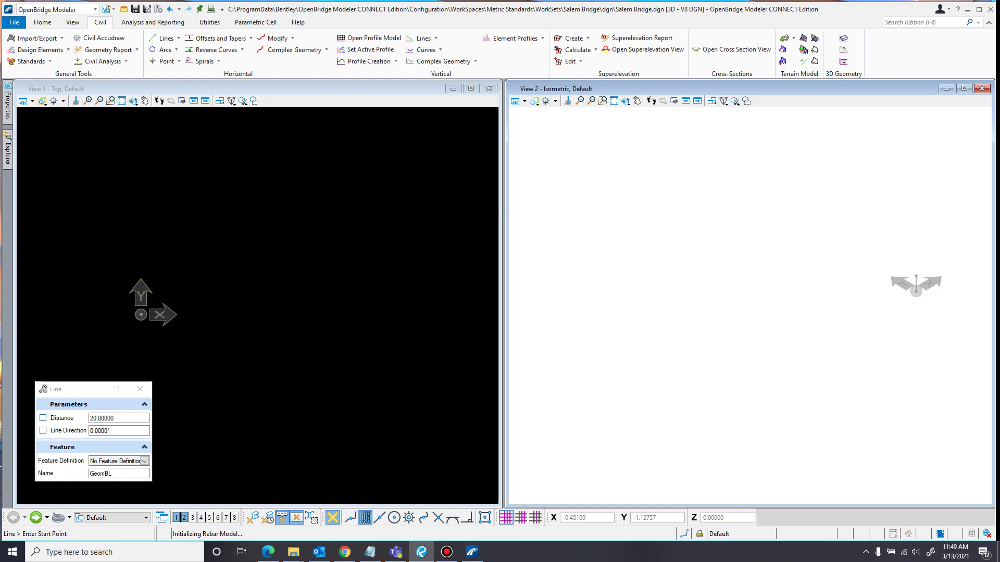
pyautogui.click(43, 418)
pyautogui.click(43, 430)
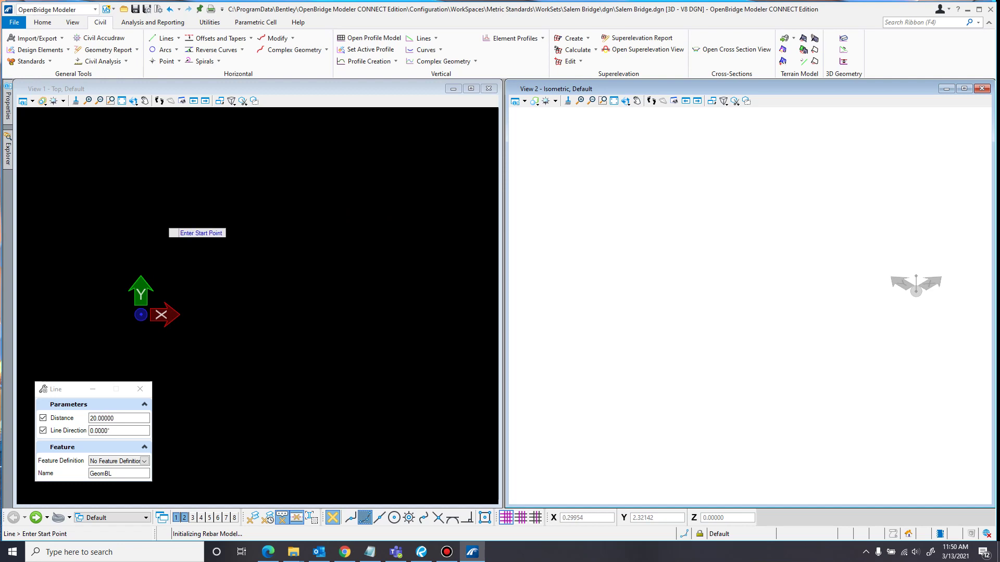
pyautogui.click(167, 204)
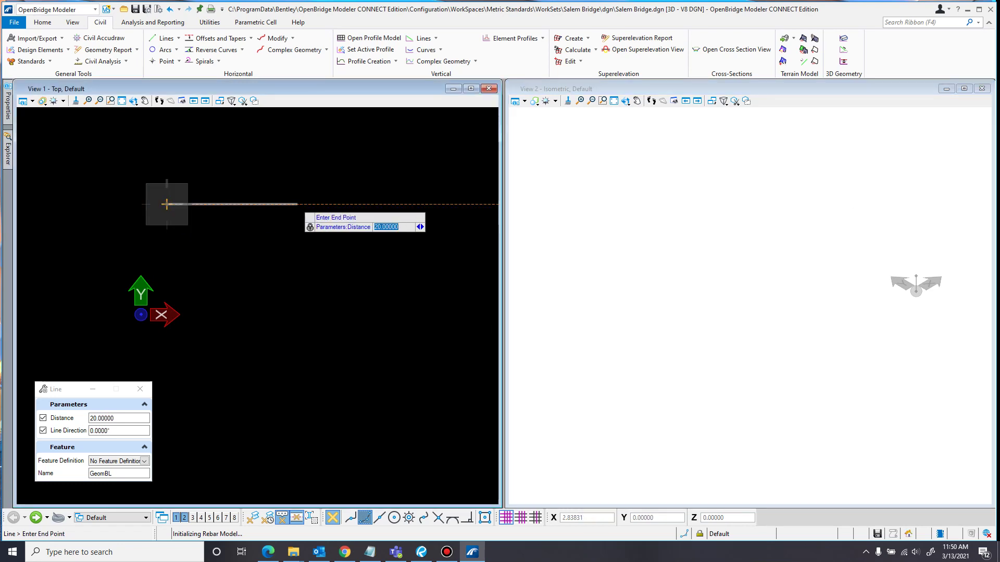
pyautogui.click(297, 204)
# - Draw a second horizontal line about 9.42 m long above the first, using the Geom_Baseline feature definition from Alignment > Road
pyautogui.scroll(-3, 297, 211)
pyautogui.moveTo(373, 233); pyautogui.dragTo(216, 269, button='middle')
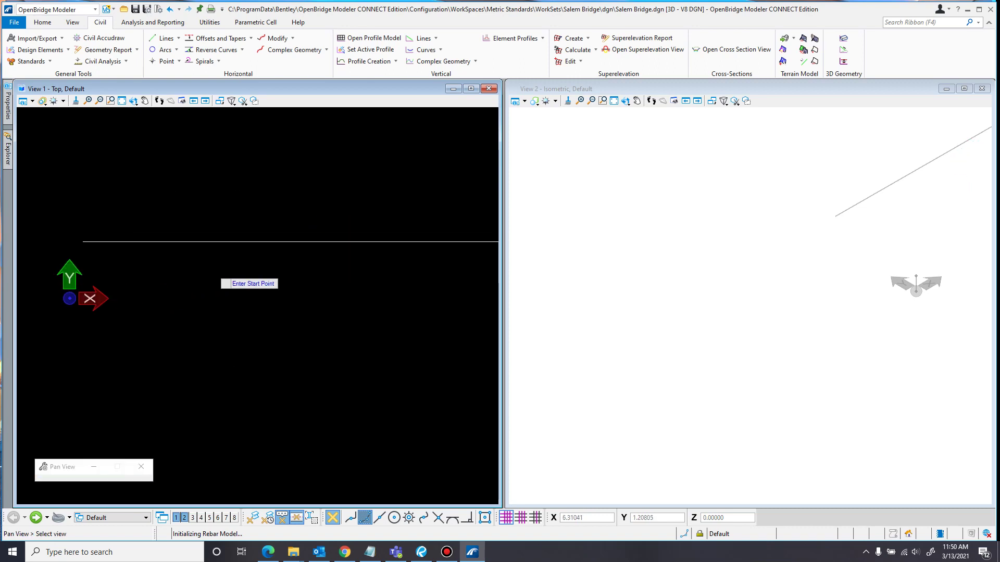
pyautogui.scroll(-2, 305, 257)
pyautogui.moveTo(336, 262); pyautogui.dragTo(301, 282, button='middle')
pyautogui.scroll(1, 255, 263)
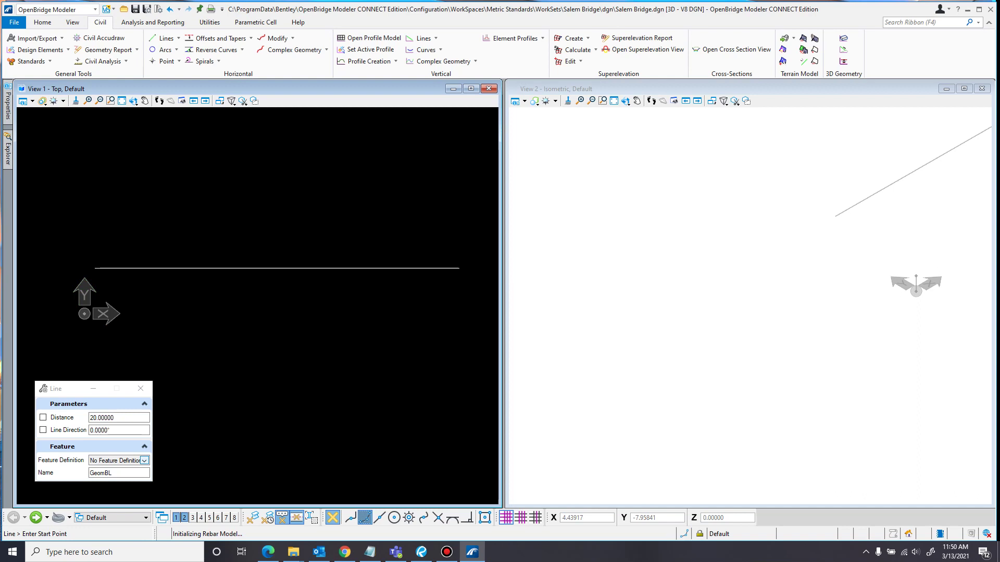
pyautogui.click(144, 461)
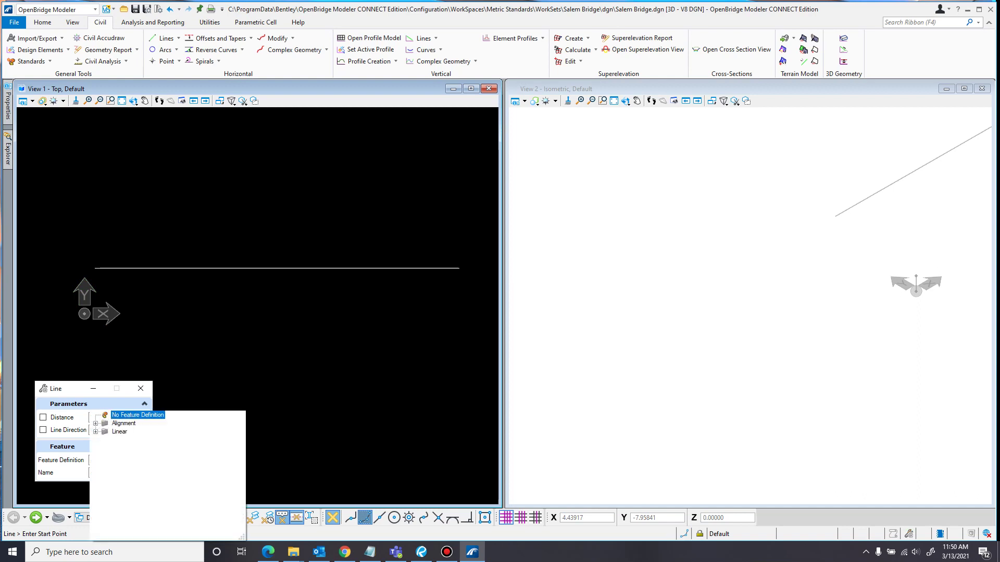
pyautogui.click(96, 423)
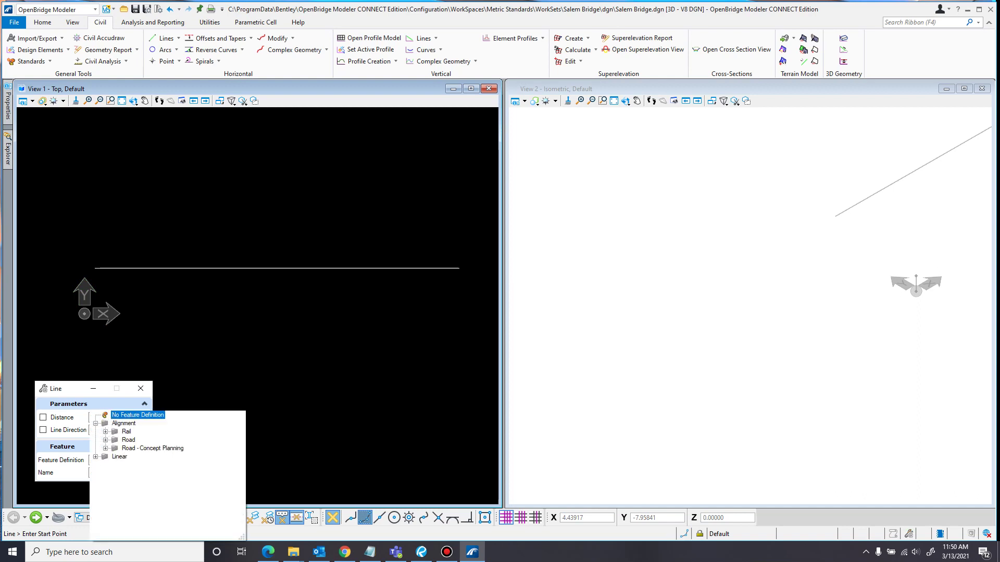
pyautogui.click(105, 440)
pyautogui.click(150, 448)
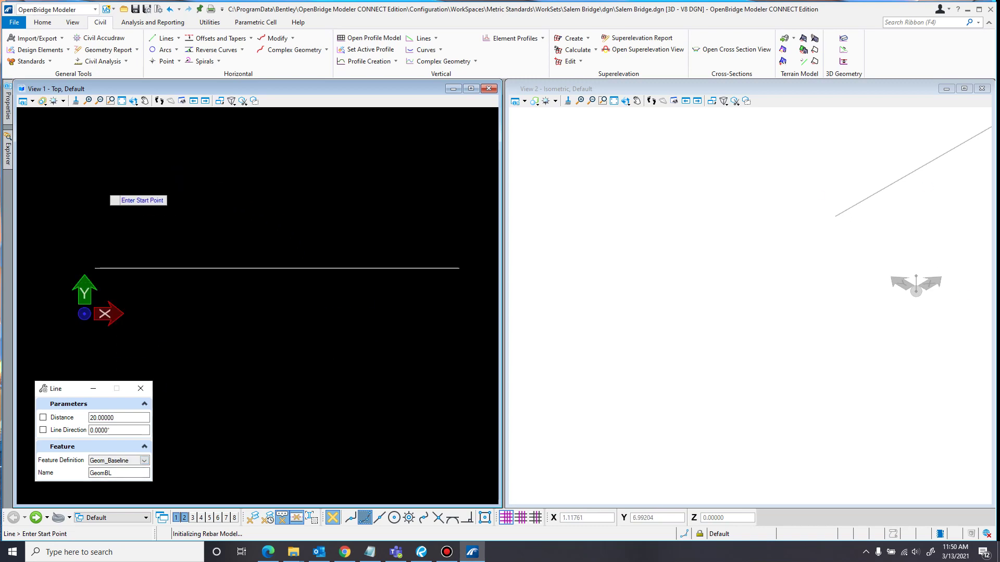
pyautogui.click(104, 204)
pyautogui.click(96, 195)
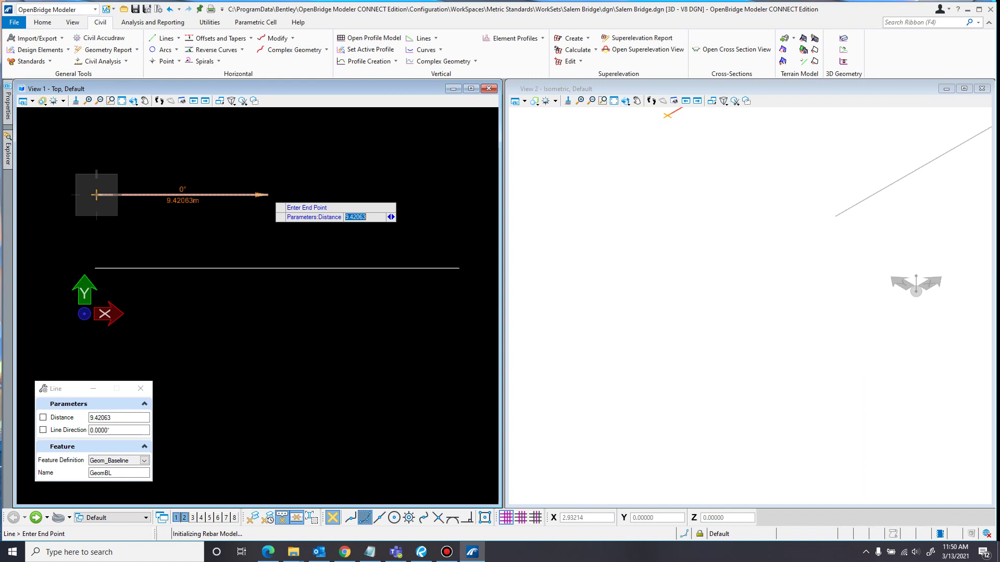
pyautogui.click(268, 195)
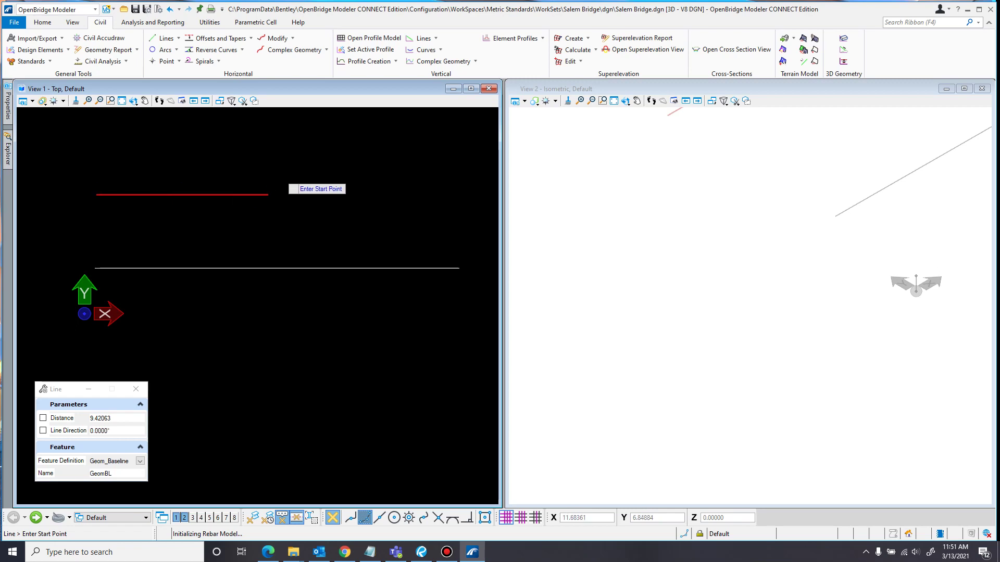
# - Undo both drawn lines
pyautogui.click(169, 9)
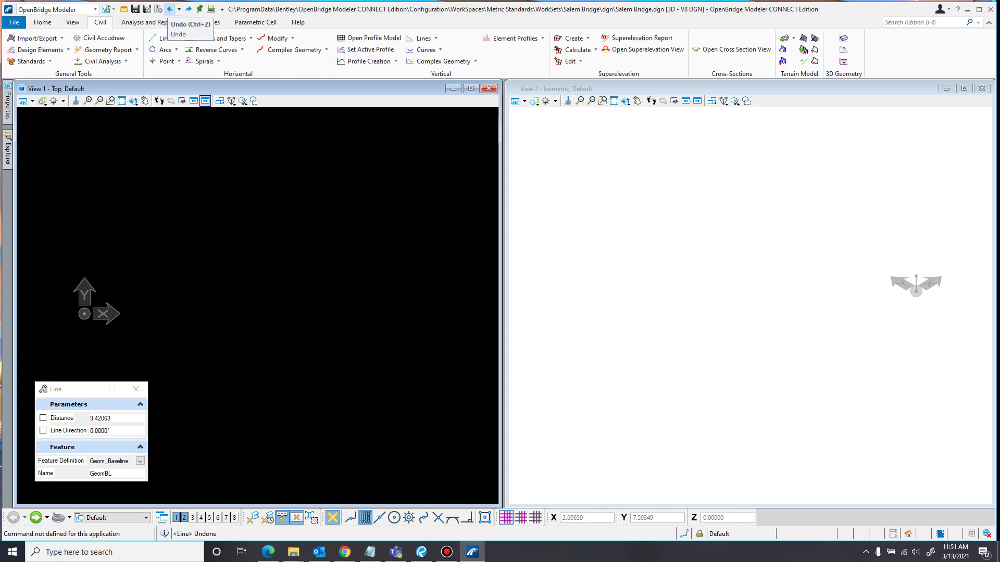
pyautogui.click(178, 9)
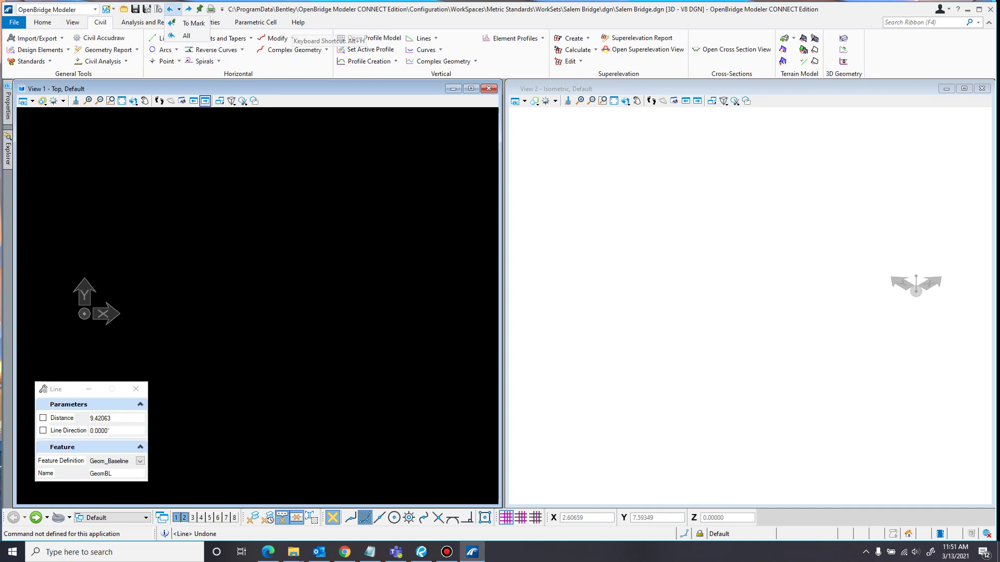
pyautogui.press('Escape')
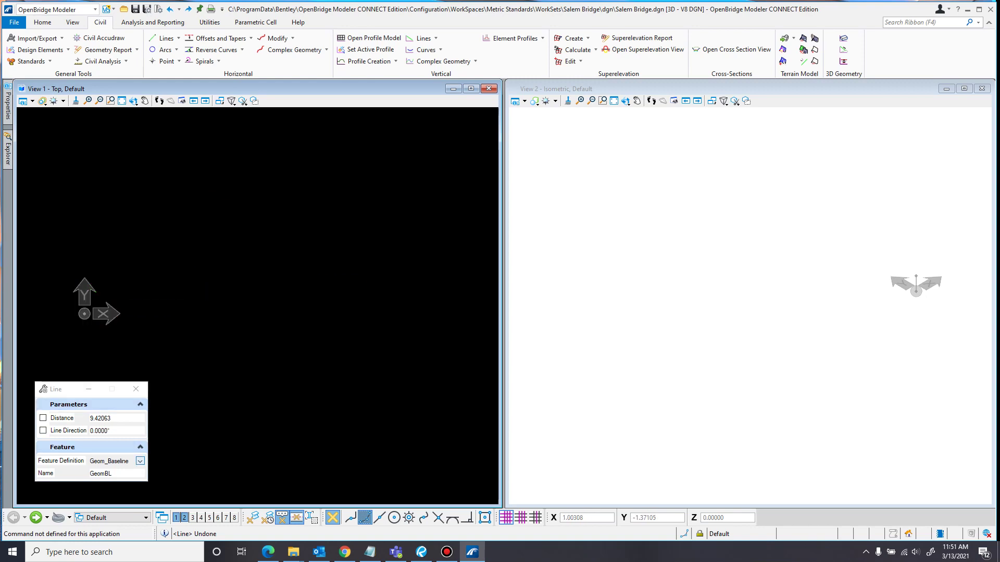
# - Draw a horizontal line with No Feature Definition, its distance locked at 20 m and its direction locked at 0°
pyautogui.click(140, 461)
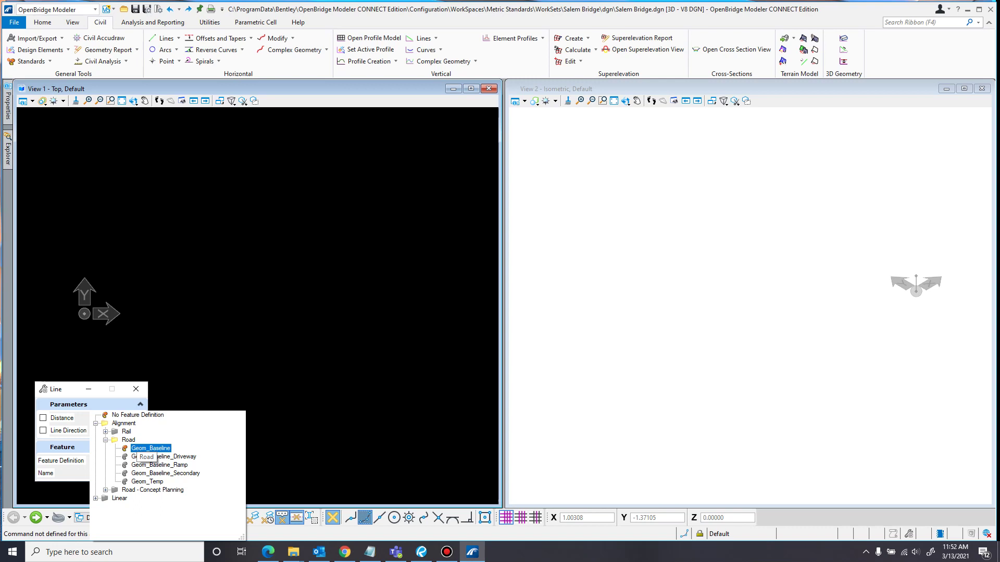
pyautogui.click(151, 448)
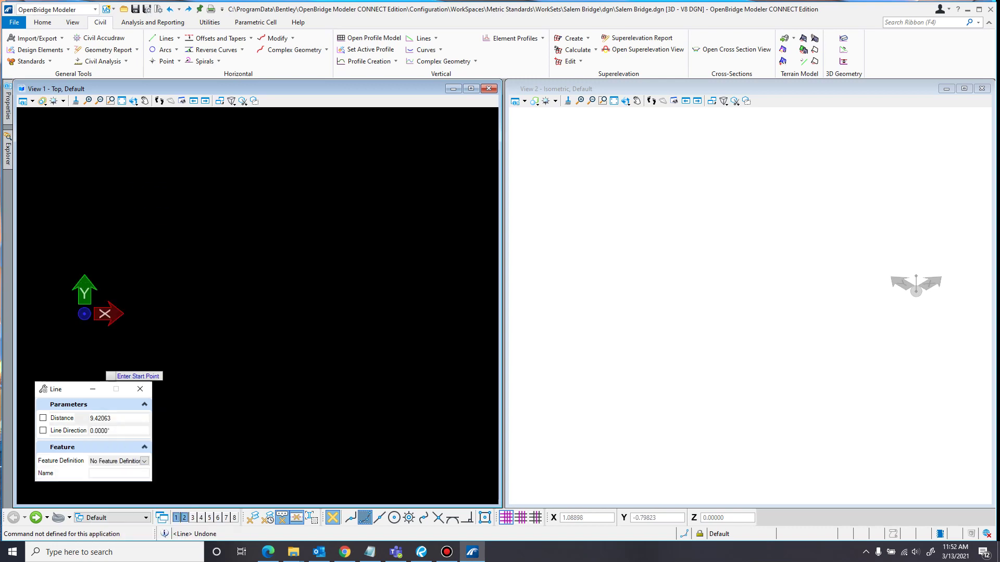
pyautogui.click(42, 418)
pyautogui.click(43, 430)
pyautogui.click(119, 417)
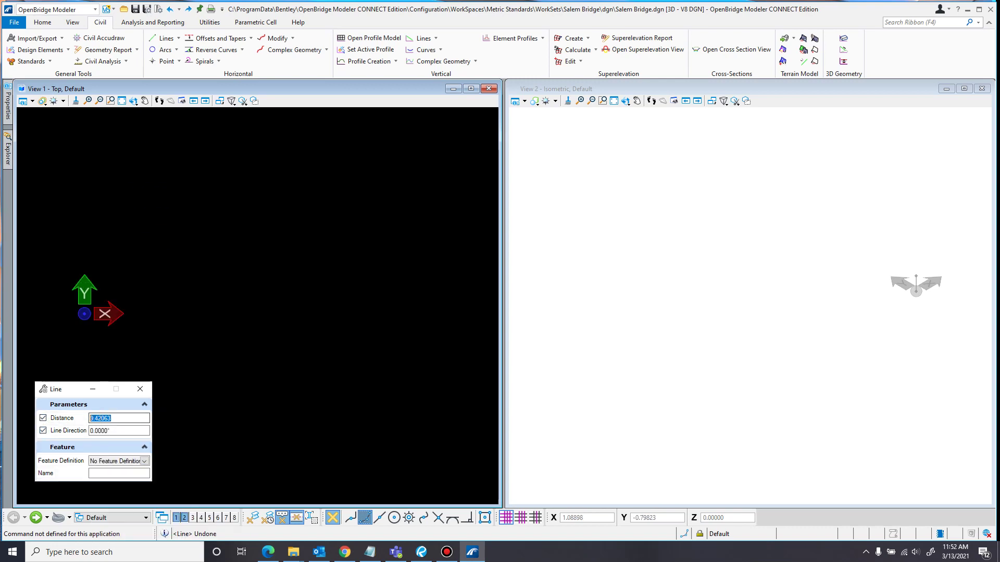
pyautogui.write('20')
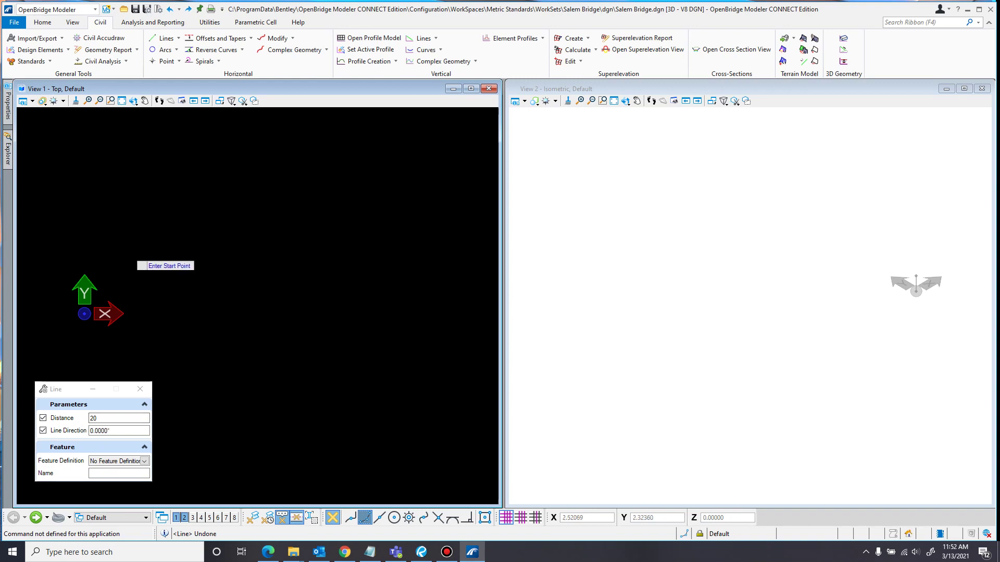
pyautogui.click(130, 244)
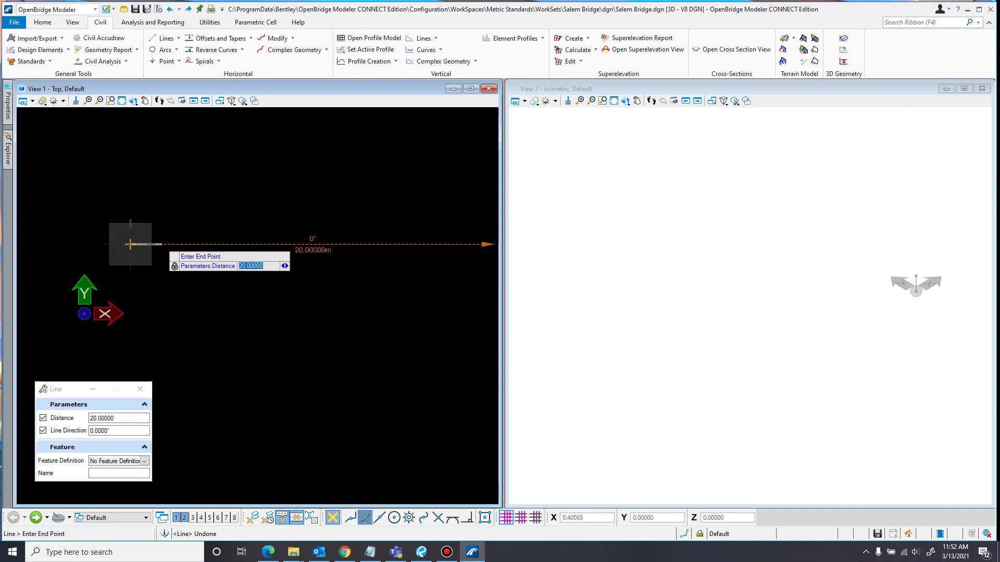
pyautogui.click(162, 244)
pyautogui.press('Escape')
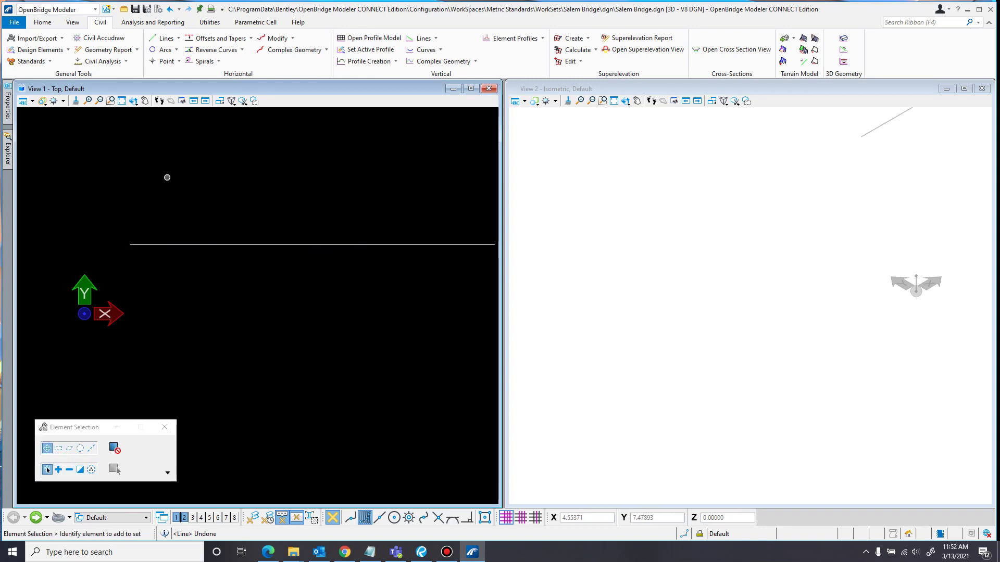
# - Create a complex element from the line with the Automatic method and the Geom_Baseline feature definition, and undo it
pyautogui.moveTo(254, 219); pyautogui.dragTo(199, 241, button='middle')
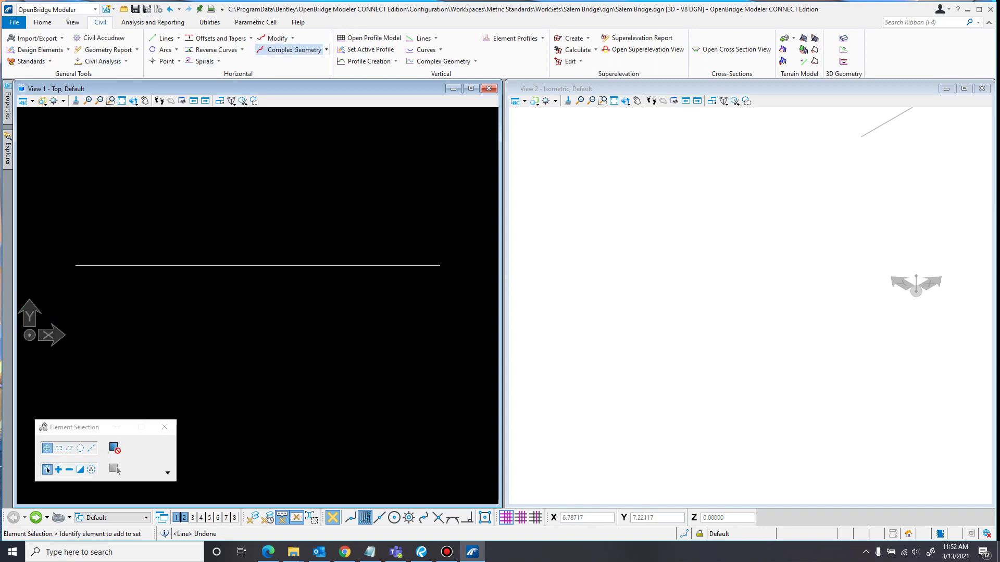
pyautogui.click(292, 50)
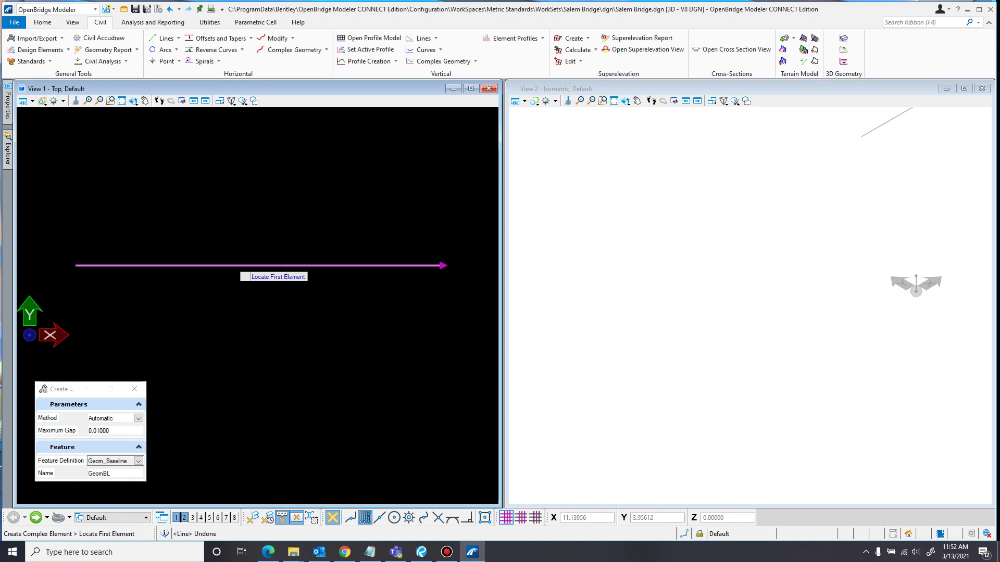
pyautogui.click(239, 266)
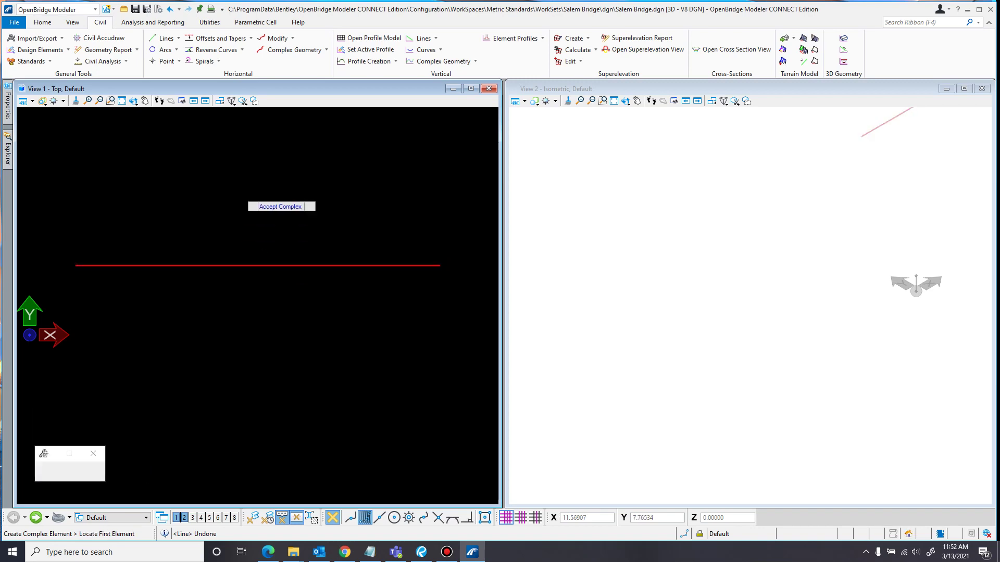
pyautogui.click(249, 273)
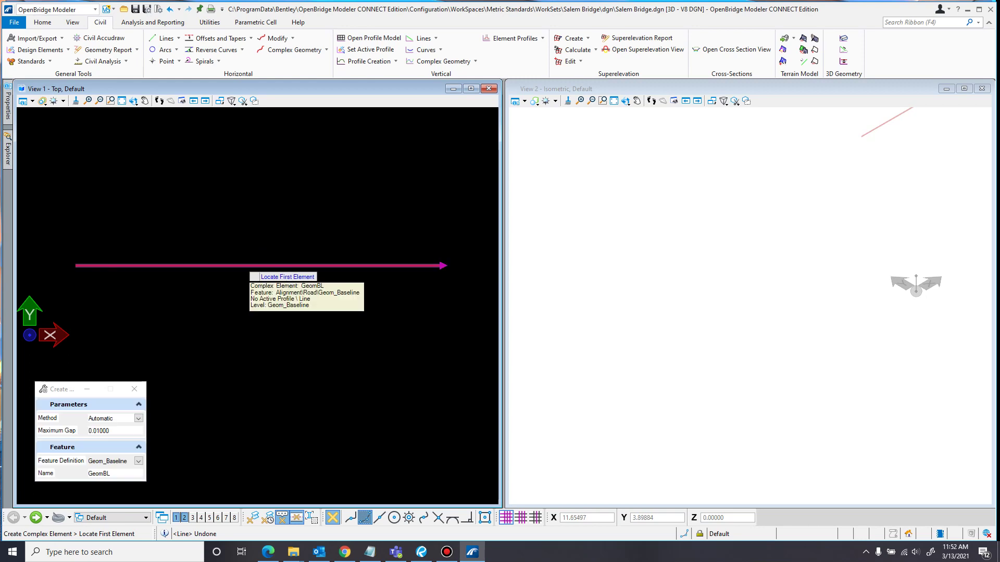
pyautogui.press('Escape')
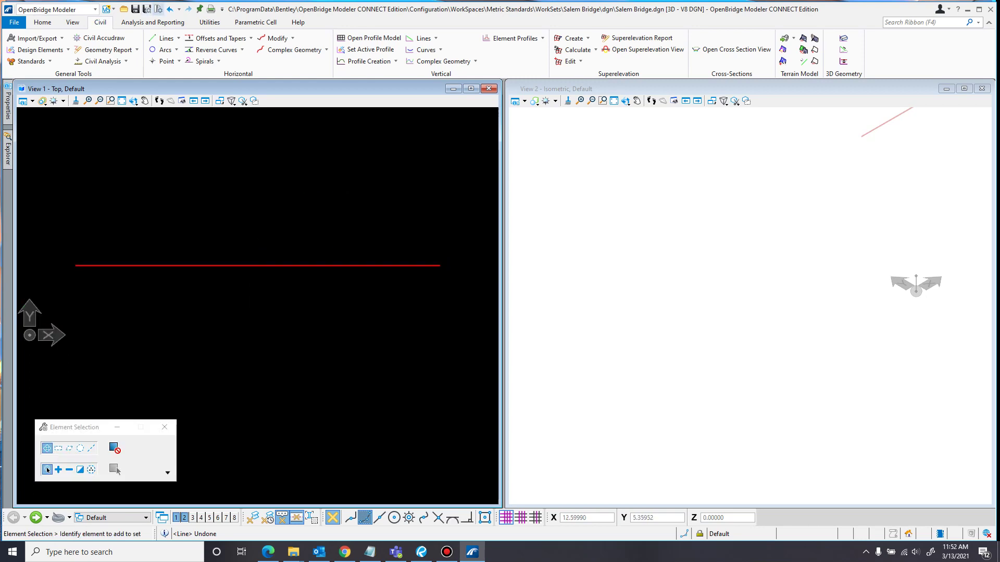
pyautogui.hotkey('ctrl', 'z')
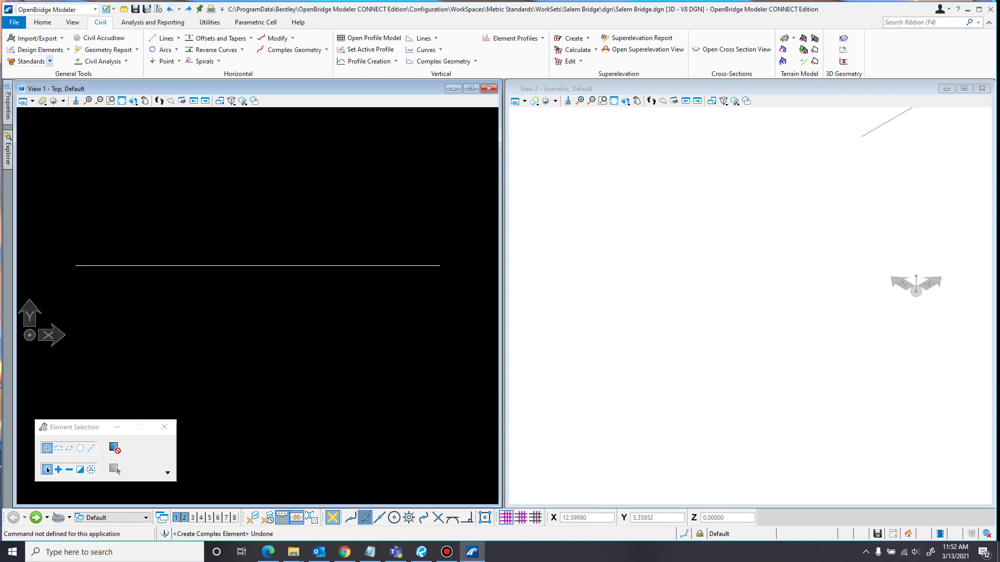
# - Open the Feature Definition Toggle Bar and make Geom_Baseline from the Alignment definitions the active feature definition
pyautogui.click(50, 61)
pyautogui.click(58, 87)
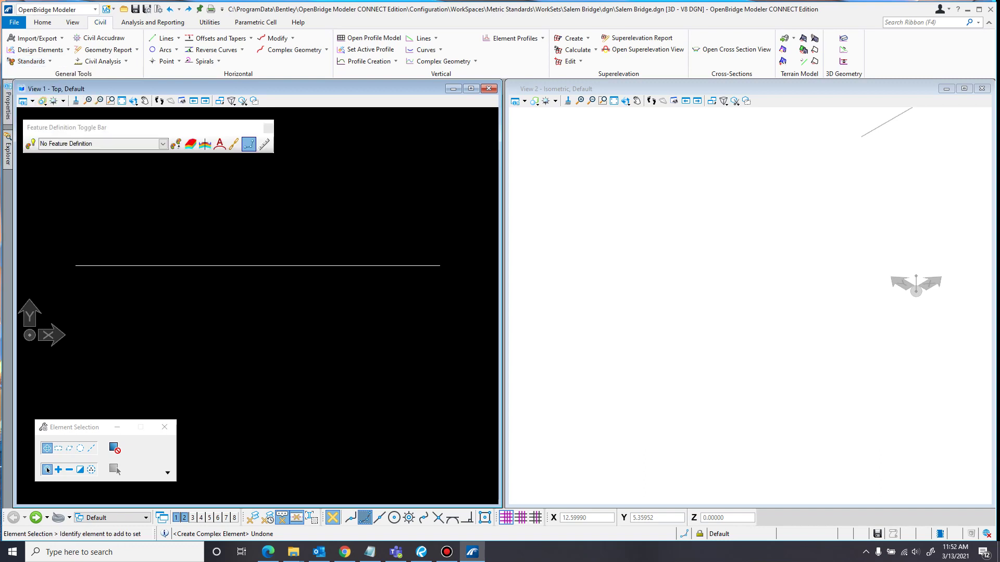
pyautogui.click(162, 144)
pyautogui.click(163, 144)
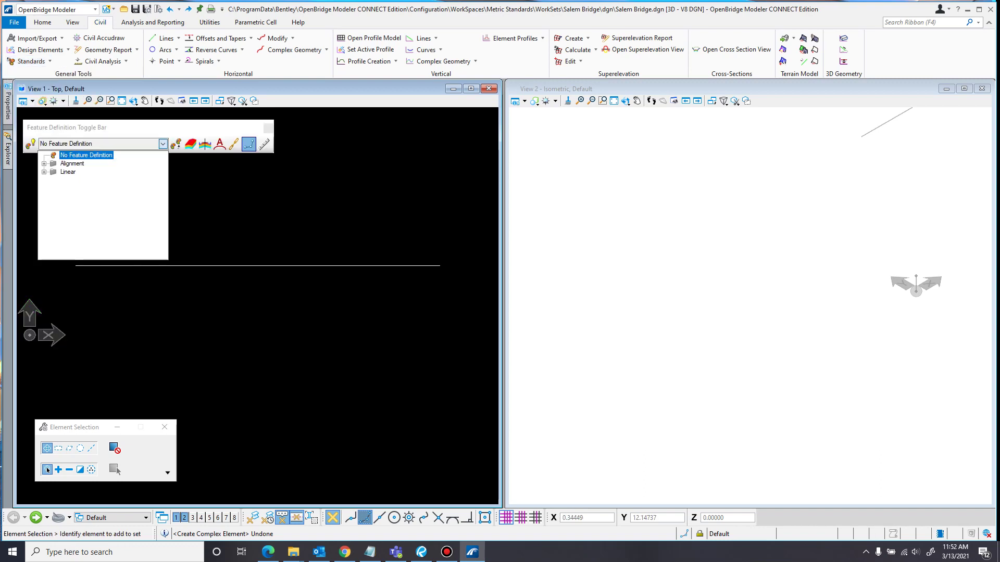
pyautogui.click(44, 164)
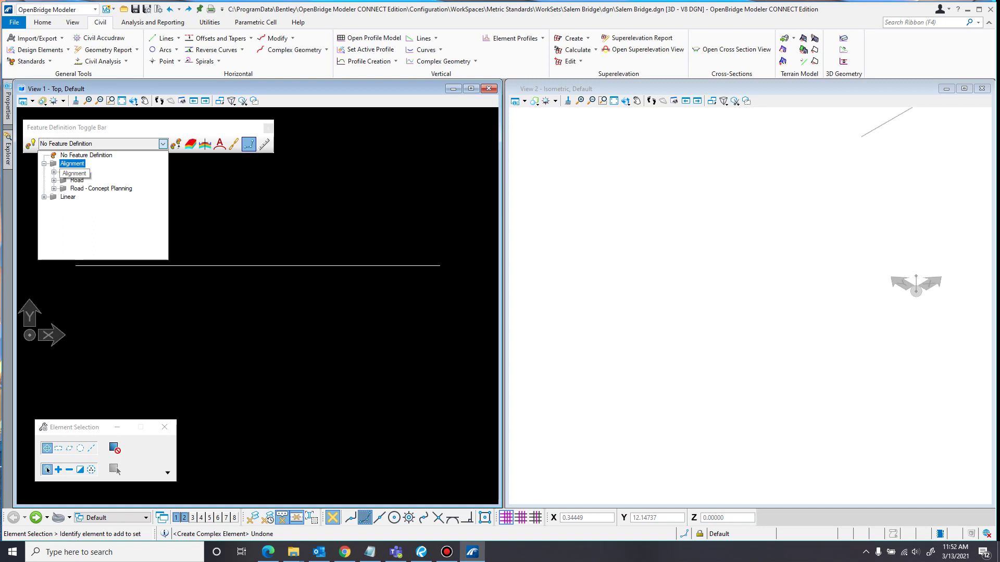
pyautogui.click(54, 172)
pyautogui.click(83, 182)
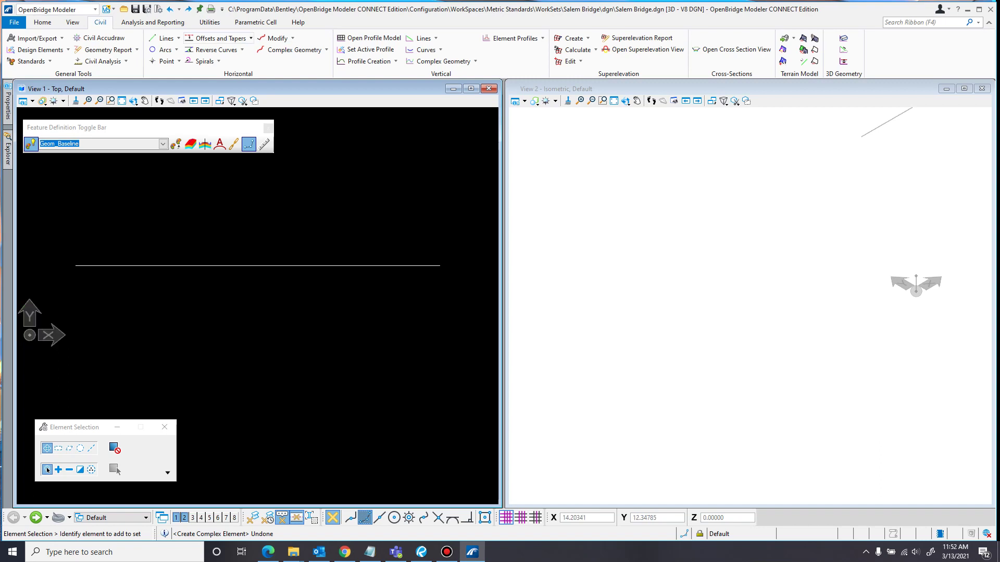
# - Leave the Line command and undo the line drawn without a feature definition
pyautogui.click(162, 38)
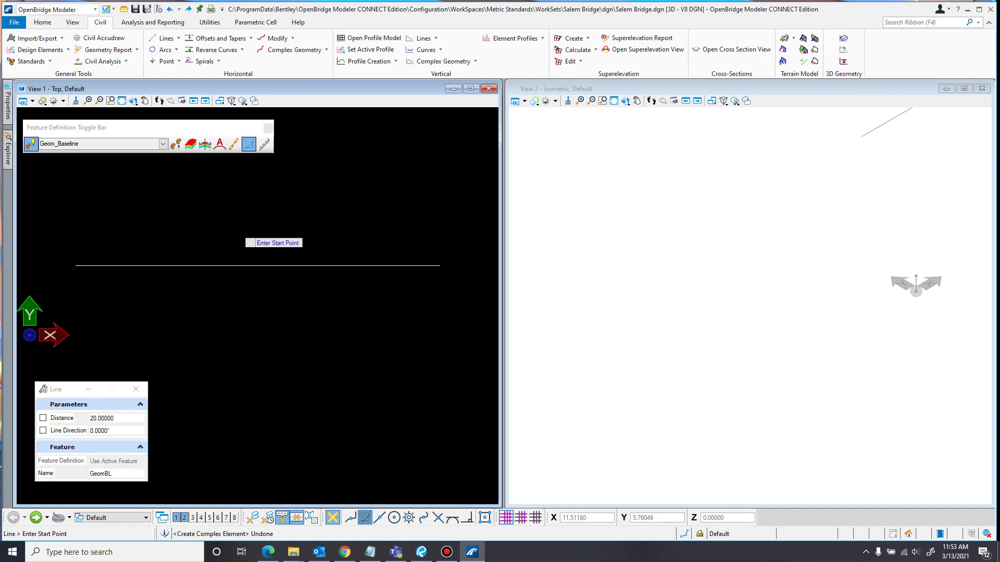
pyautogui.press('Escape')
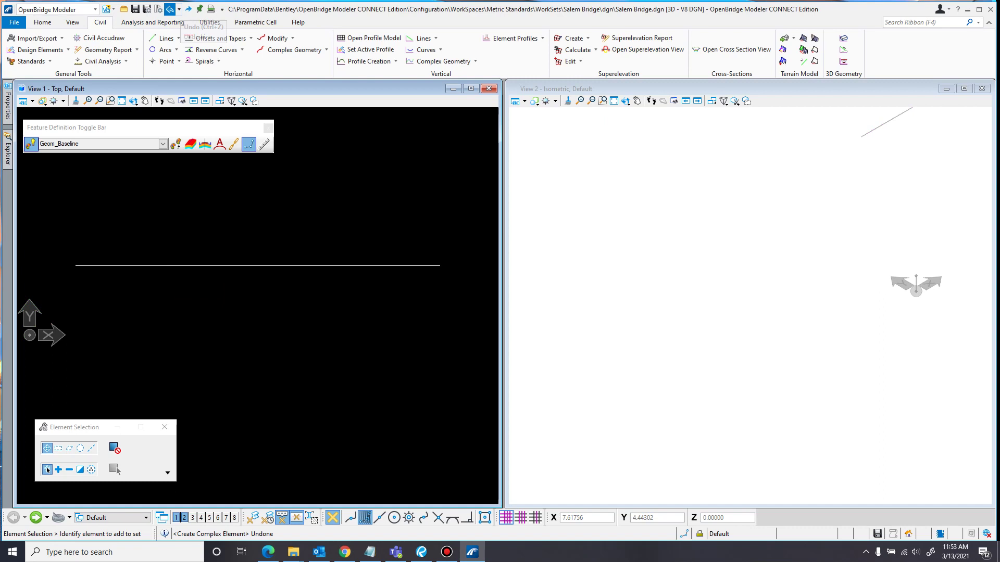
pyautogui.click(171, 9)
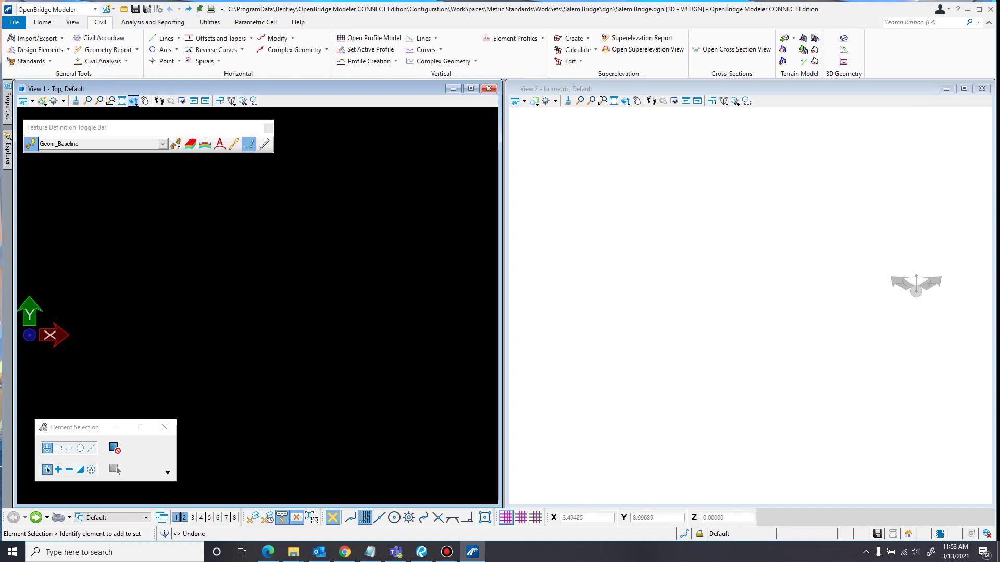
# - Draw a line with the active Geom_Baseline feature, locking the distance at 20 m and the line direction at 0°
pyautogui.click(164, 38)
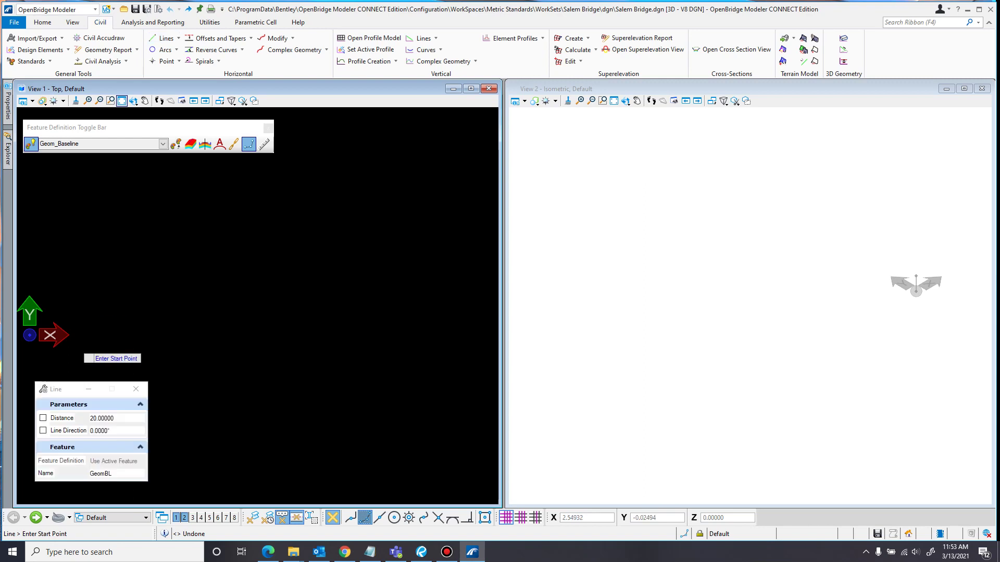
pyautogui.click(43, 431)
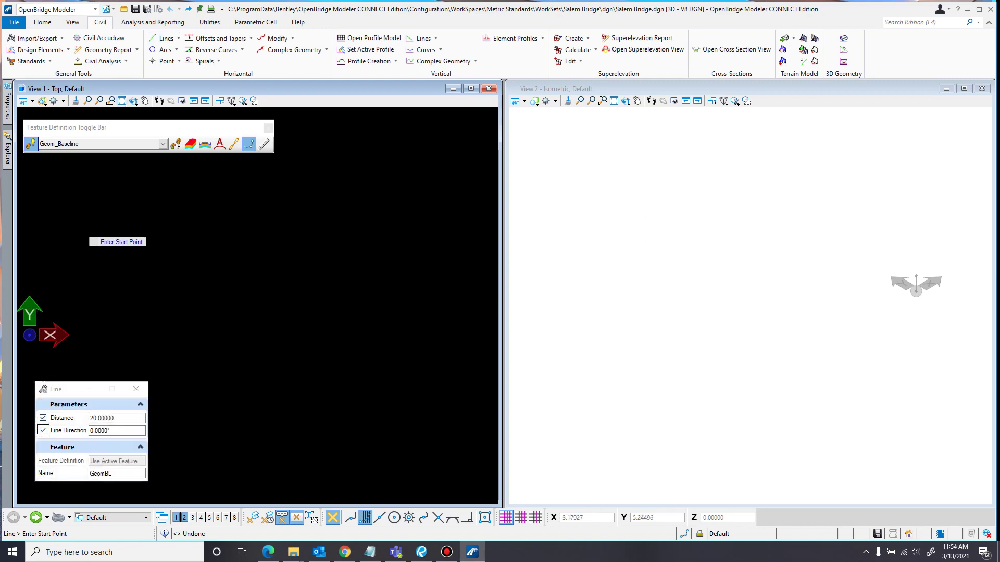
pyautogui.scroll(-3, 91, 247)
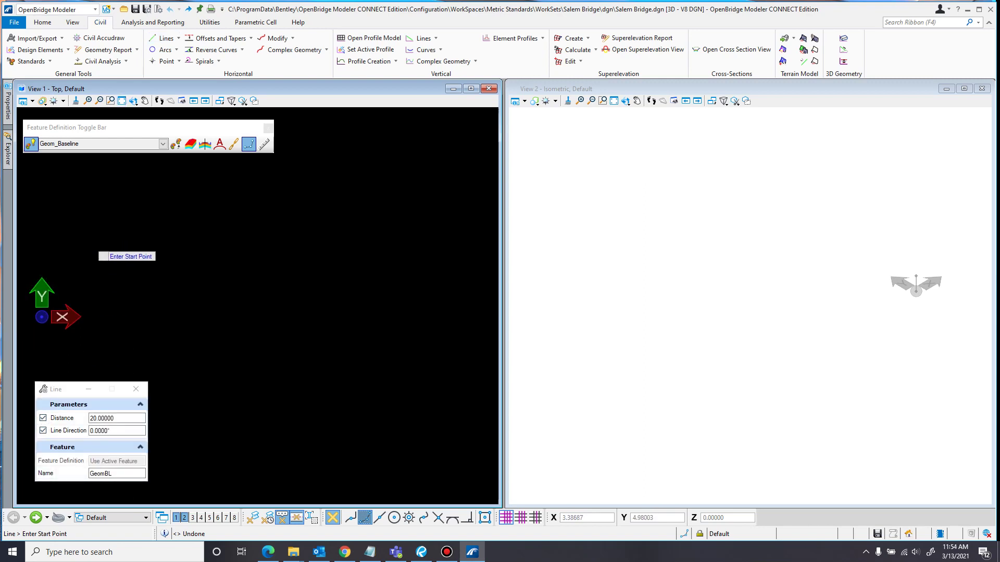
pyautogui.click(104, 241)
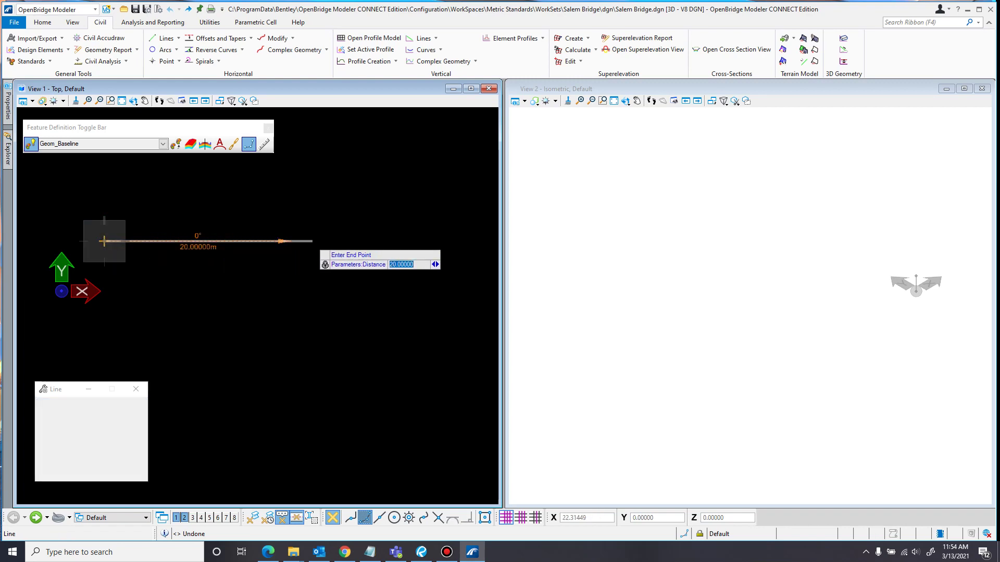
pyautogui.click(317, 251)
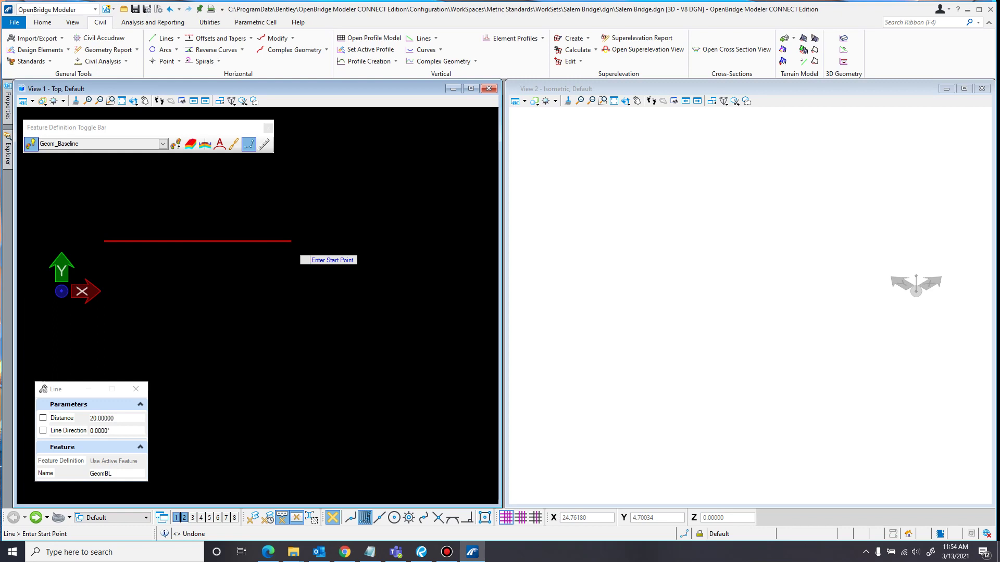
# - Lock the distance at 20 m and the line direction at 0° for another line
pyautogui.click(43, 417)
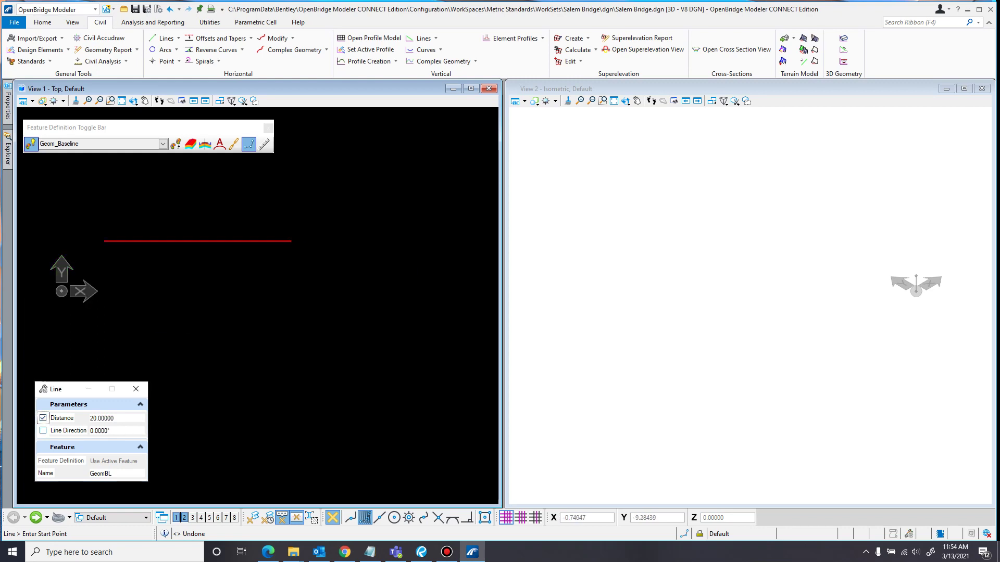
pyautogui.click(43, 430)
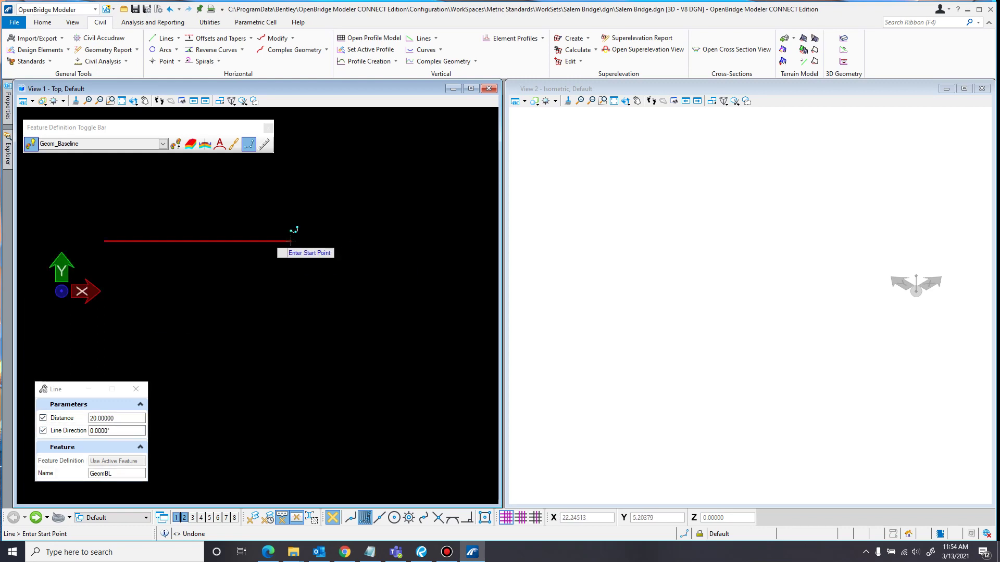
pyautogui.moveTo(366, 255); pyautogui.dragTo(255, 283, button='middle')
pyautogui.scroll(-2, 270, 303)
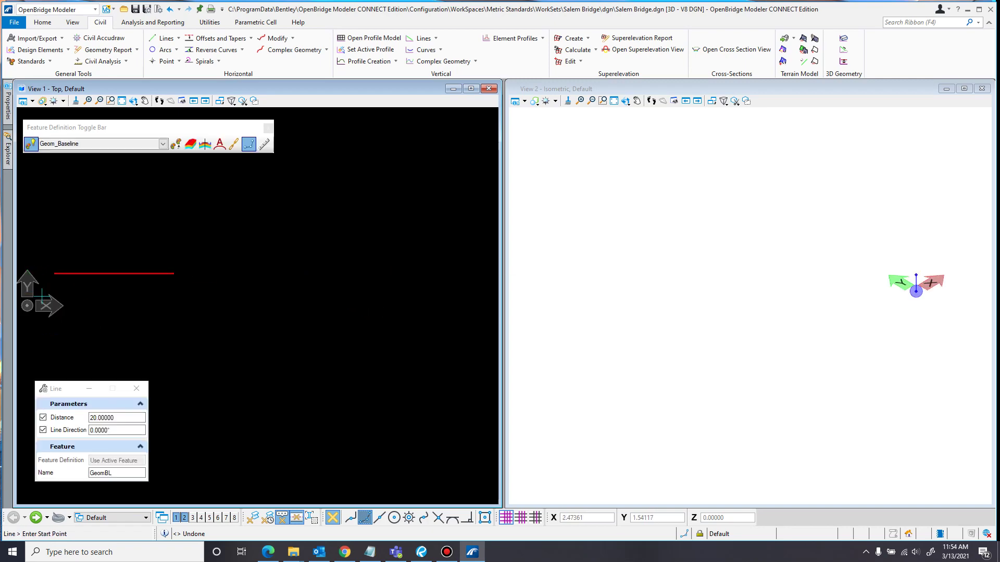
# - Switch to the Salem Bridge Plans PDF in Revu and examine the span dimensions and the bridge layout on page 1
pyautogui.click(421, 552)
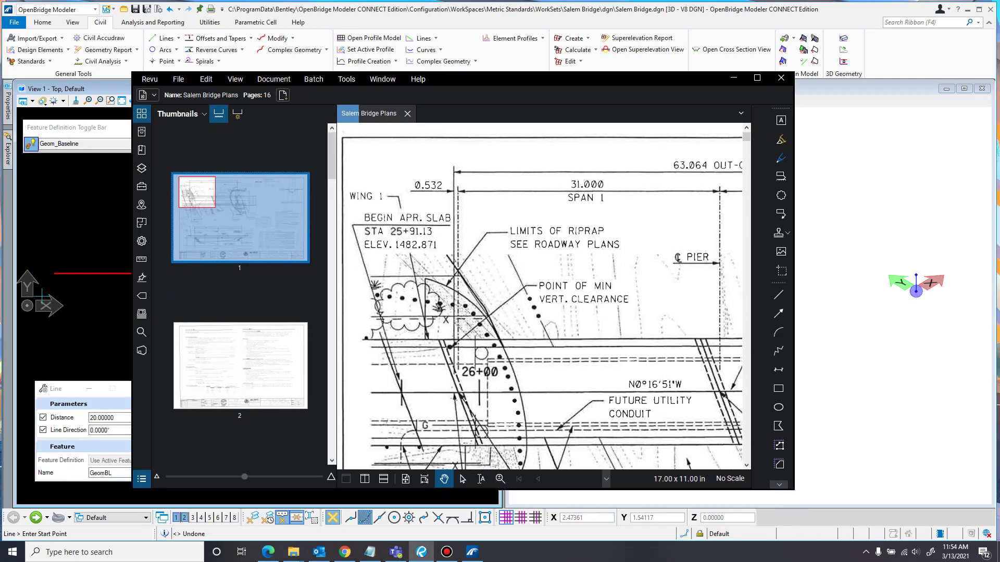
pyautogui.moveTo(573, 79); pyautogui.dragTo(564, 43)
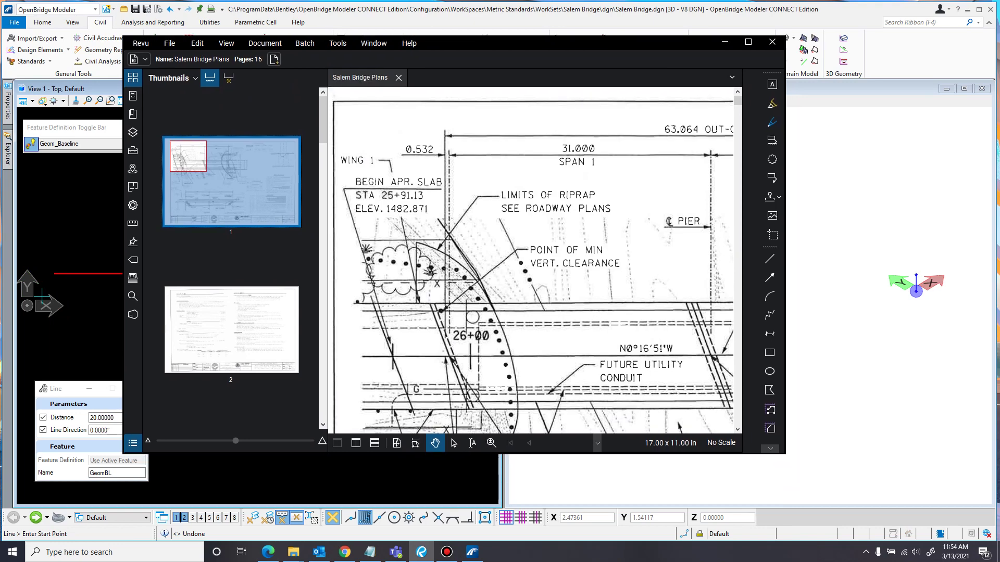
pyautogui.moveTo(588, 261); pyautogui.dragTo(474, 267)
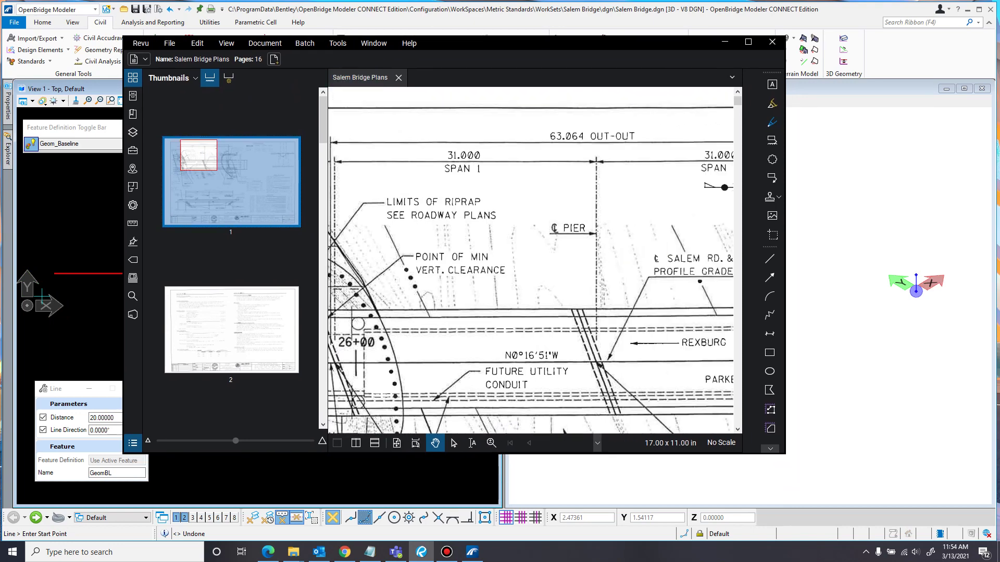
pyautogui.hotkey('alt', 'Tab')
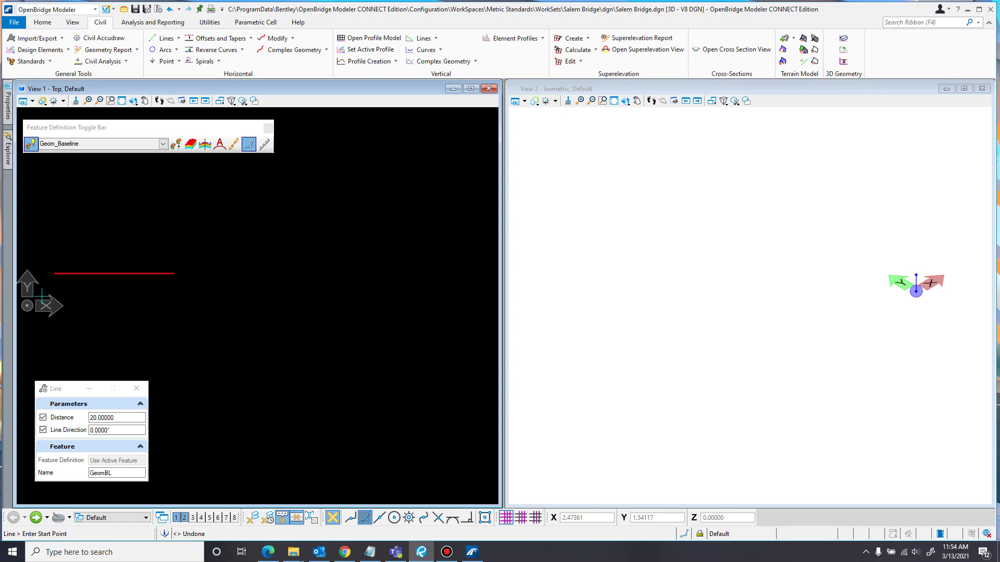
pyautogui.hotkey('alt', 'Tab')
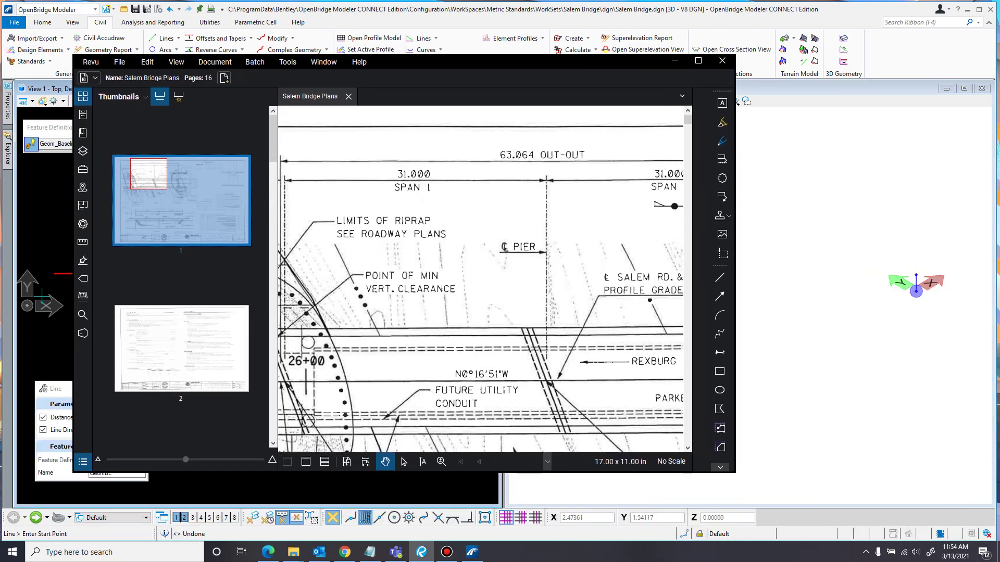
pyautogui.moveTo(735, 136); pyautogui.dragTo(900, 136)
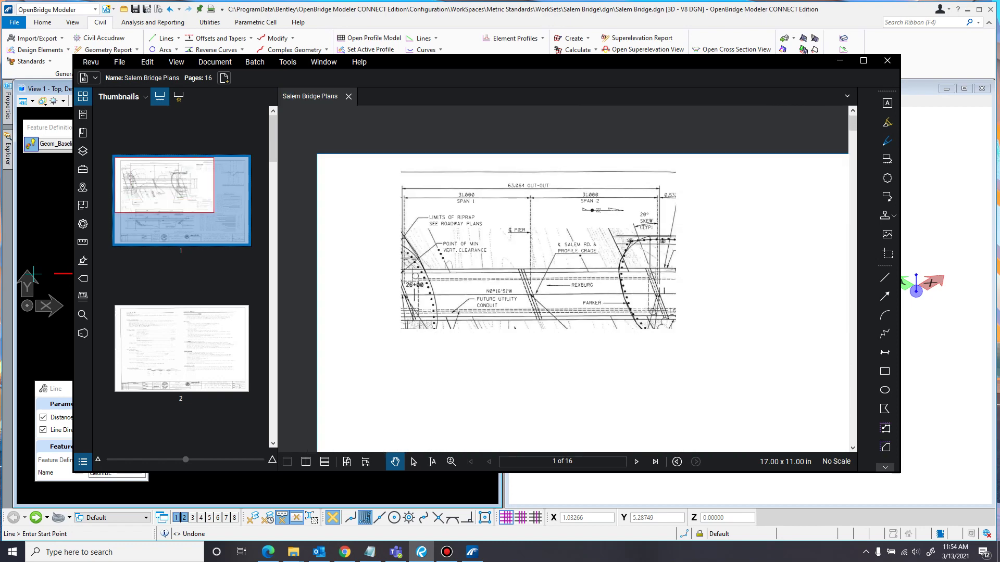
pyautogui.moveTo(507, 199); pyautogui.dragTo(474, 138)
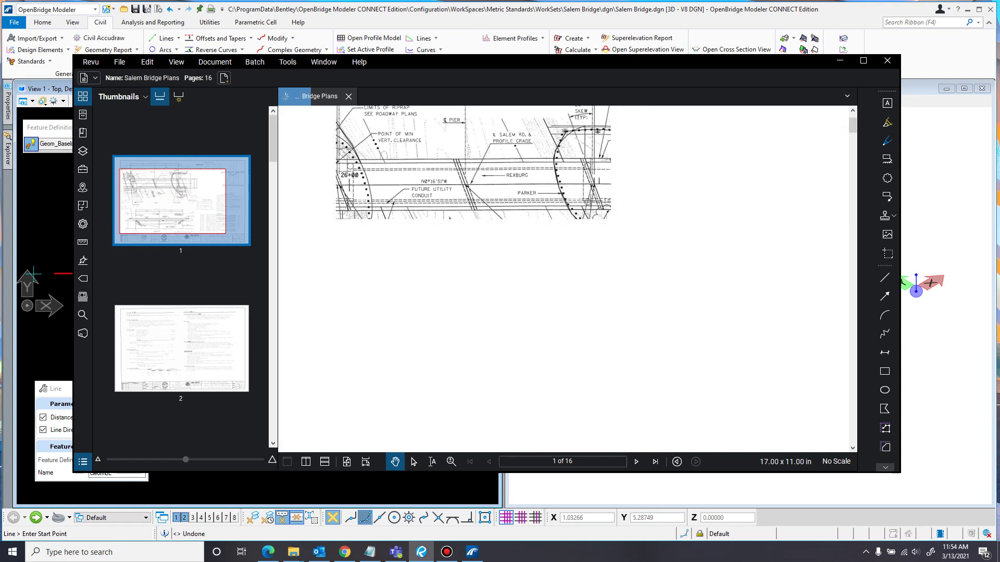
pyautogui.scroll(-1, 637, 350)
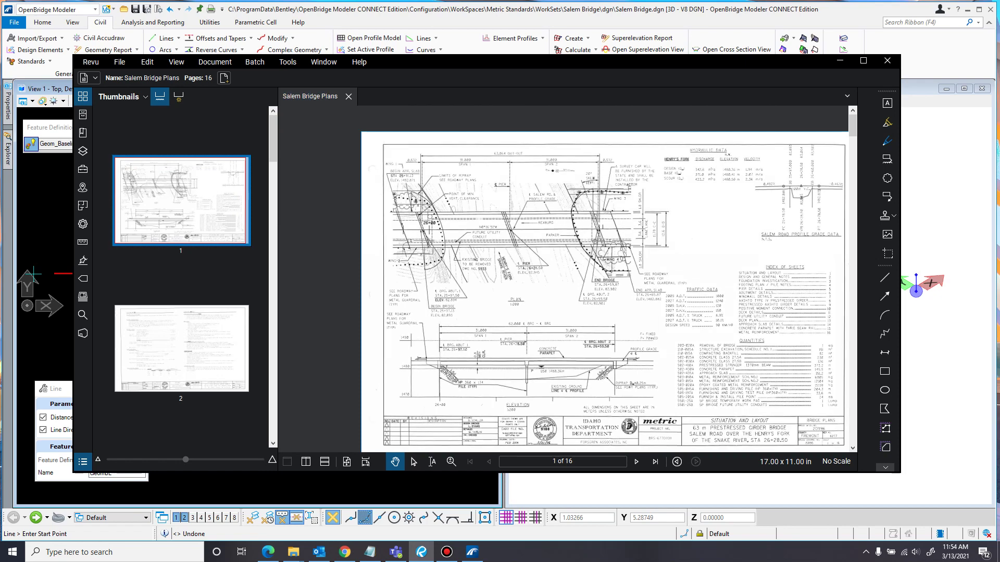
# - Examine the out-out length and span dimensions in the plan view of page 1, and return to OpenBridge Modeler
pyautogui.scroll(4, 468, 137)
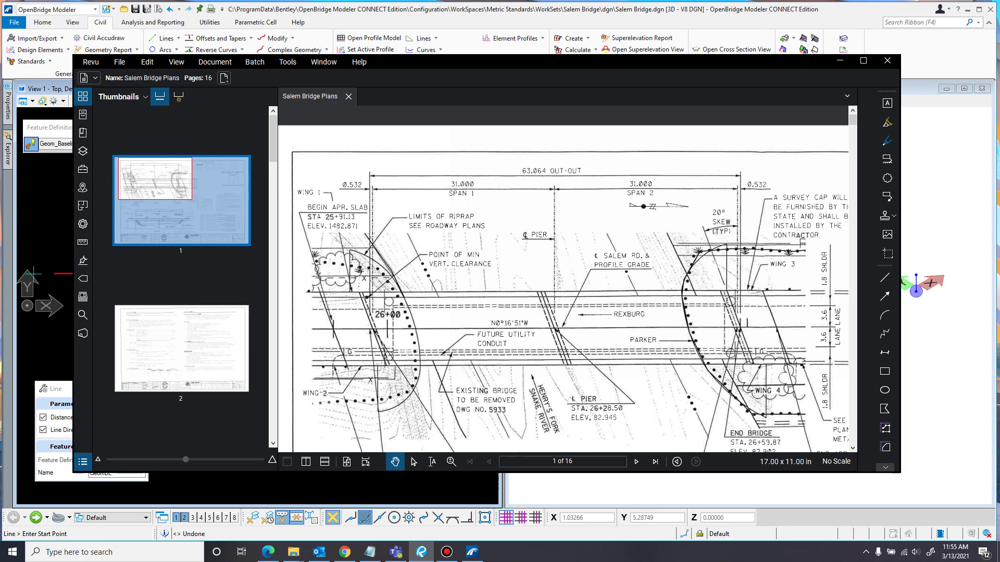
pyautogui.scroll(-4, 652, 251)
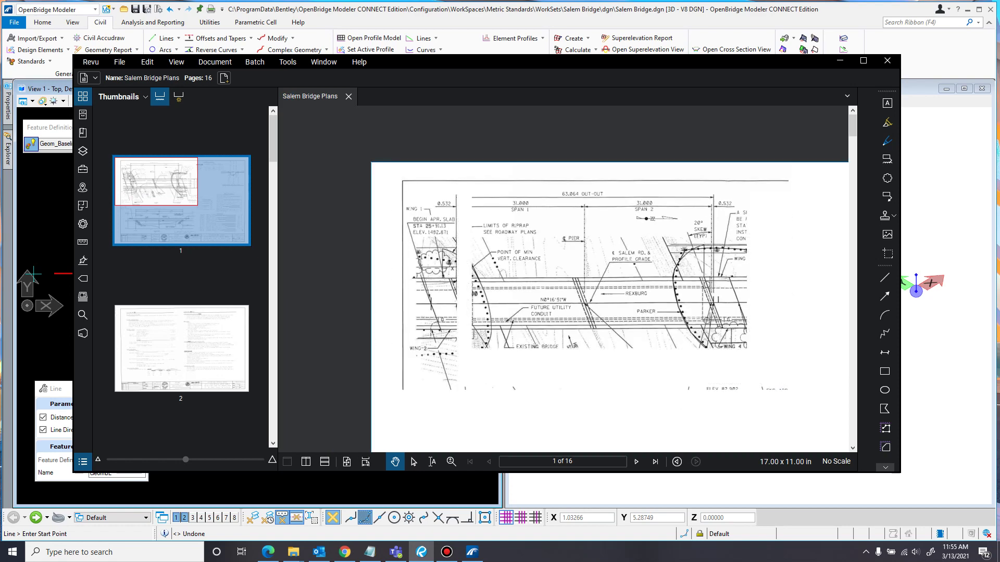
pyautogui.moveTo(653, 251); pyautogui.dragTo(529, 170)
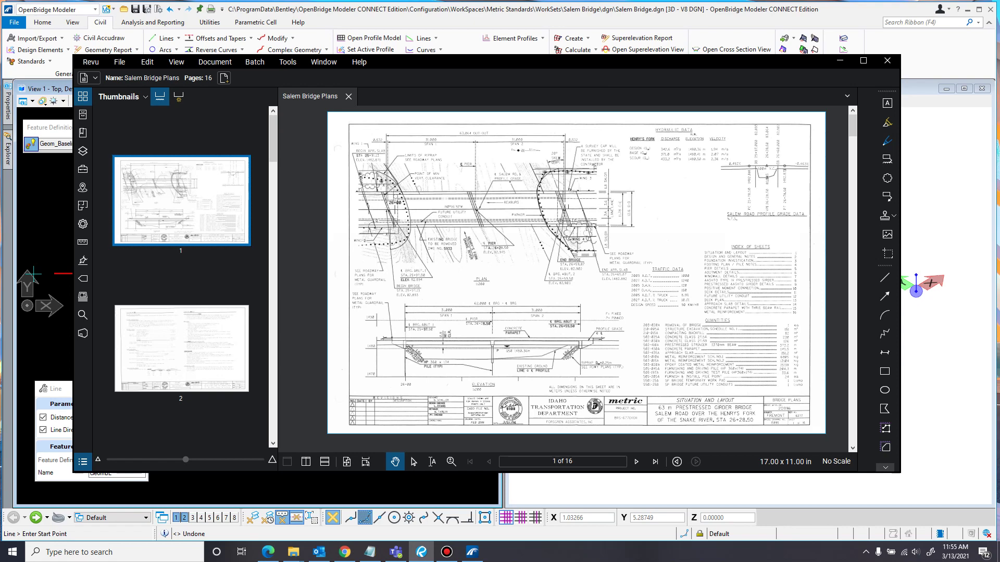
pyautogui.scroll(4, 481, 132)
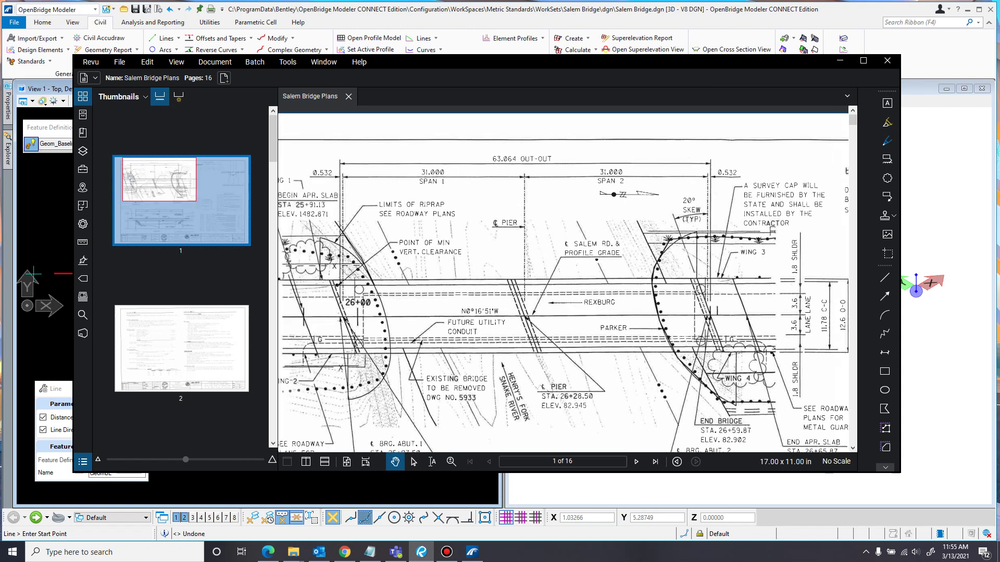
pyautogui.press('super+shift+Right')
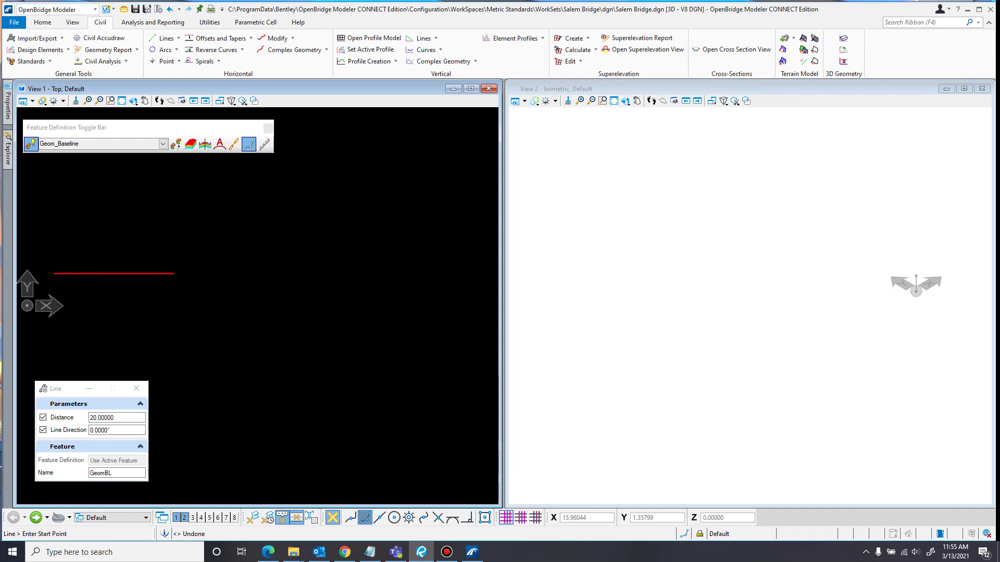
# - Draw a 63.064 m Geom_Baseline line at 0° from the end point of the existing 20 m line
pyautogui.click(102, 418)
pyautogui.write('63.064')
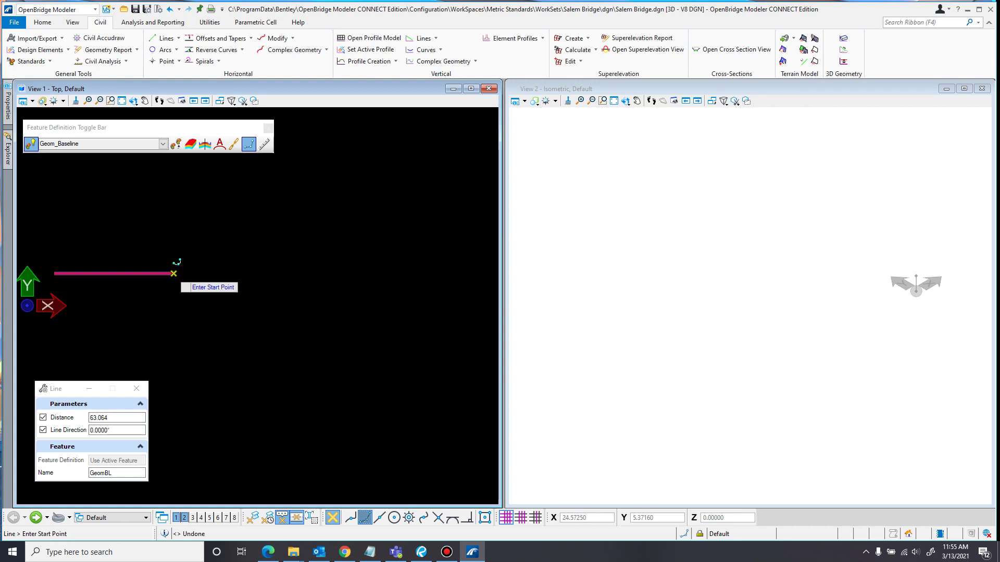
pyautogui.click(173, 273)
pyautogui.click(333, 272)
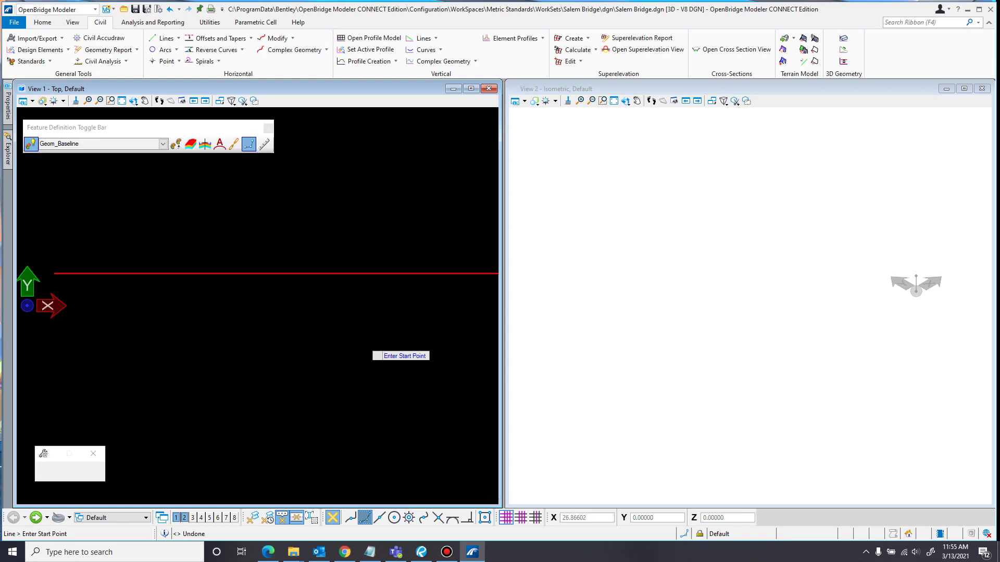
# - Draw a 20 m line at 0° from the end of the 63.064 m line and leave the Line command
pyautogui.scroll(-1, 362, 313)
pyautogui.scroll(-2, 362, 313)
pyautogui.moveTo(377, 315); pyautogui.dragTo(315, 304, button='middle')
pyautogui.scroll(1, 322, 292)
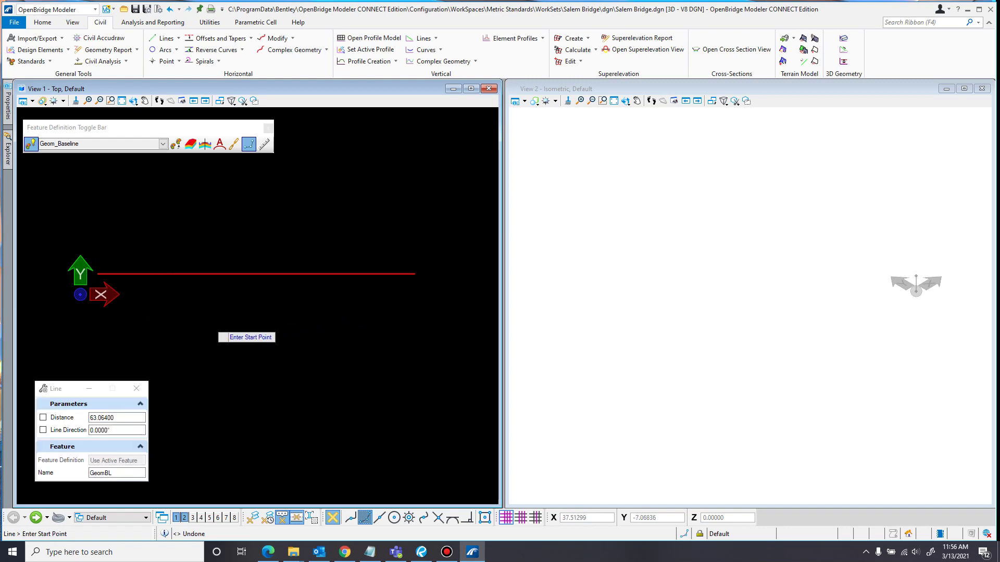
pyautogui.click(42, 417)
pyautogui.click(43, 429)
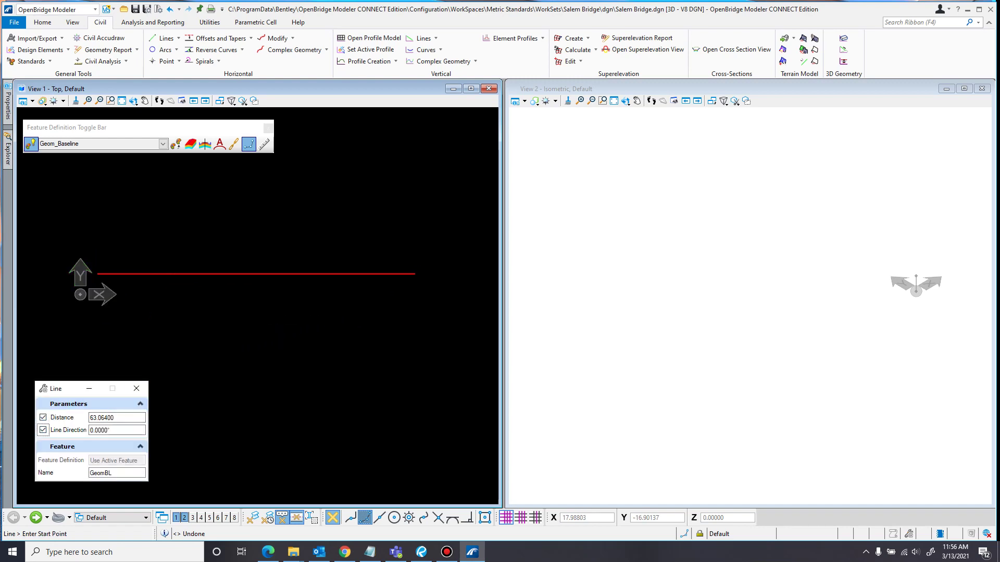
pyautogui.doubleClick(102, 417)
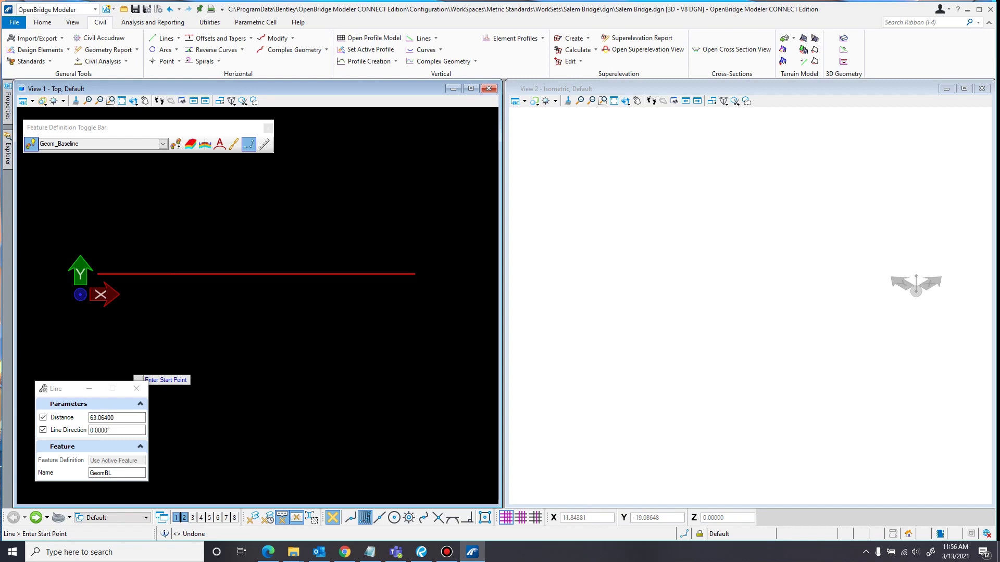
pyautogui.click(116, 418)
pyautogui.write('20')
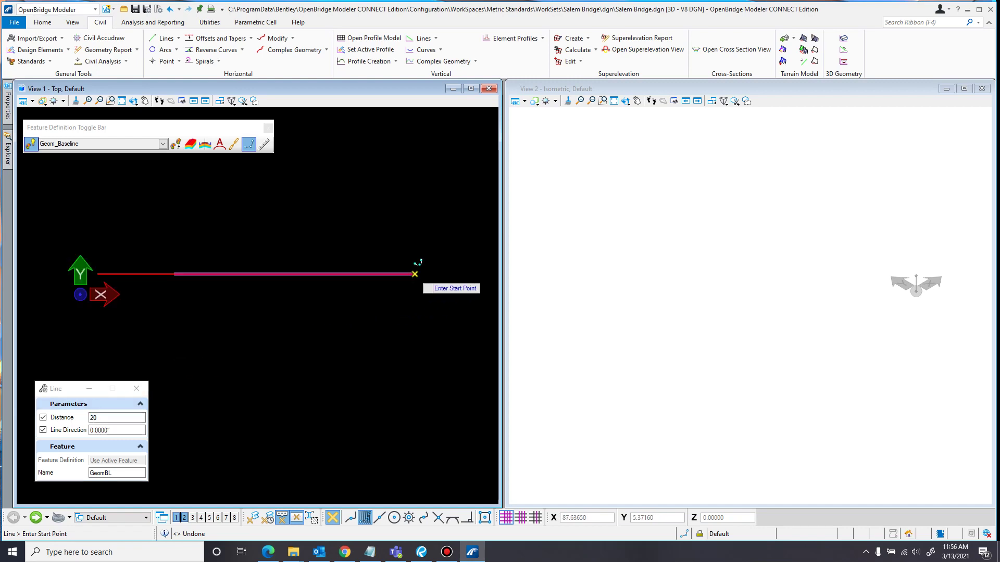
pyautogui.click(415, 274)
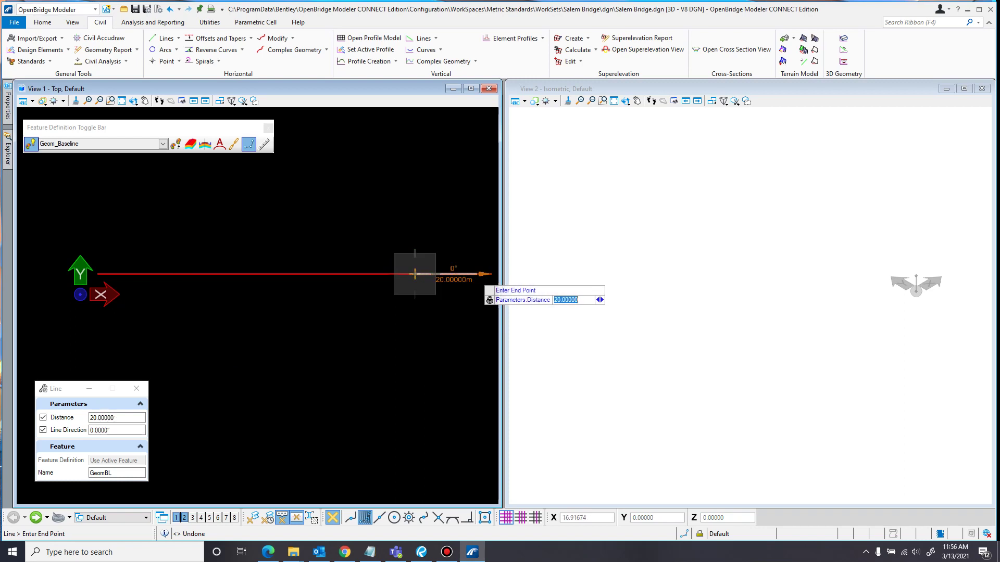
pyautogui.click(414, 274)
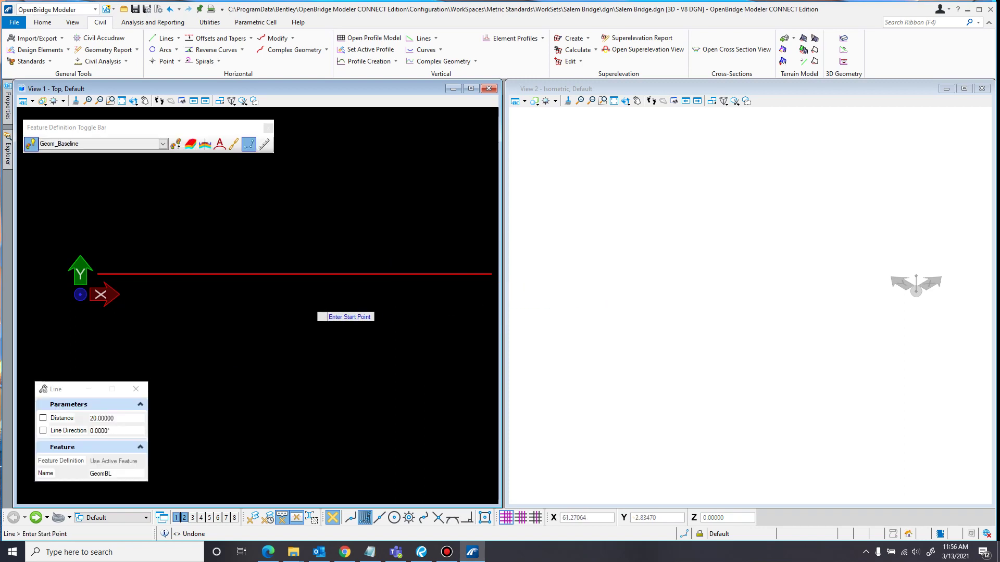
pyautogui.press('Escape')
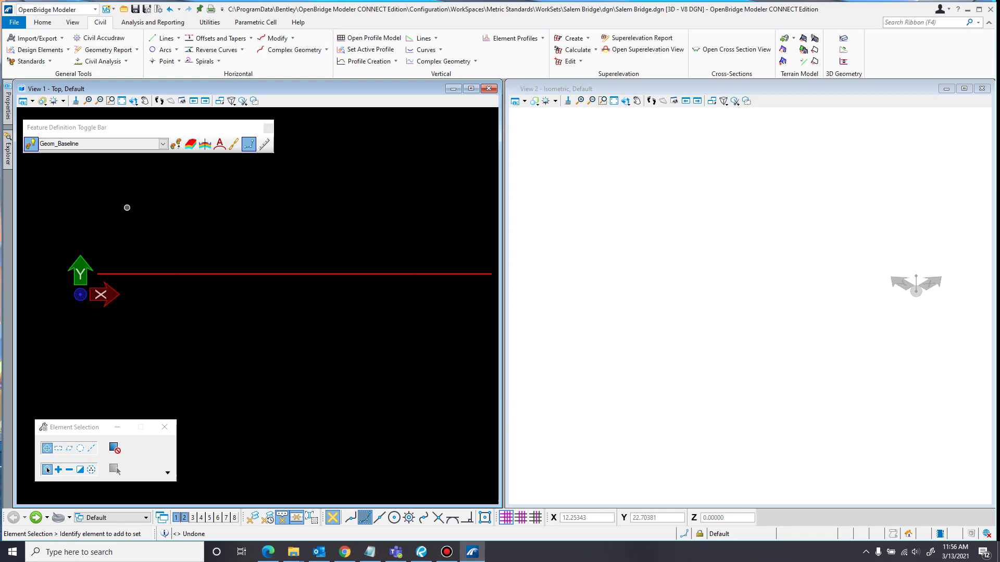
pyautogui.moveTo(200, 228); pyautogui.dragTo(157, 237, button='middle')
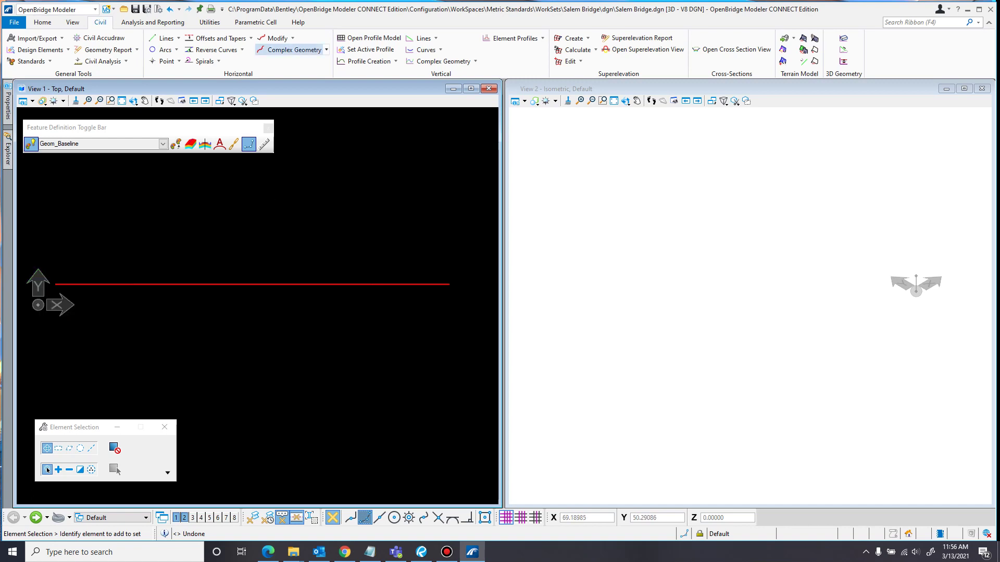
pyautogui.click(292, 49)
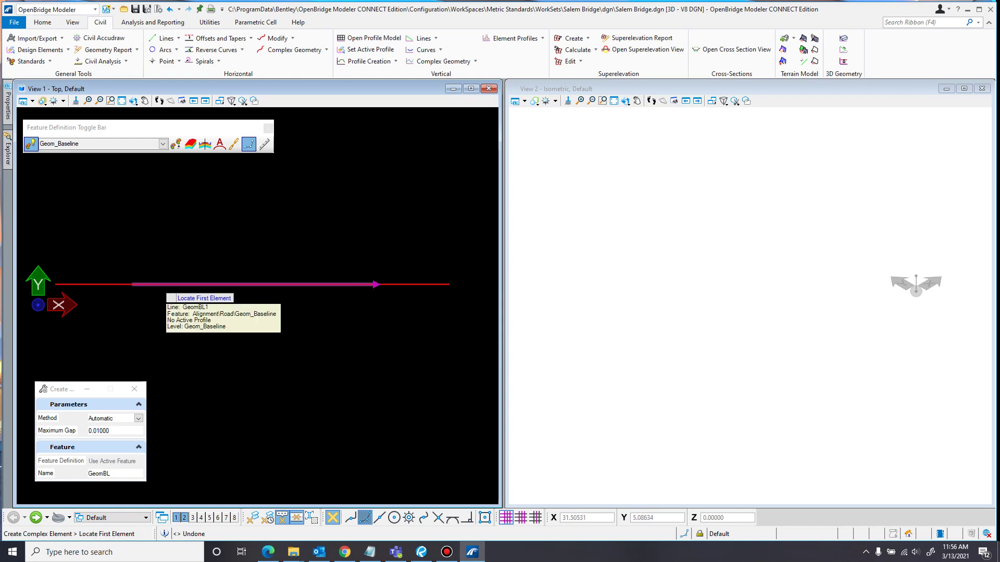
pyautogui.click(163, 290)
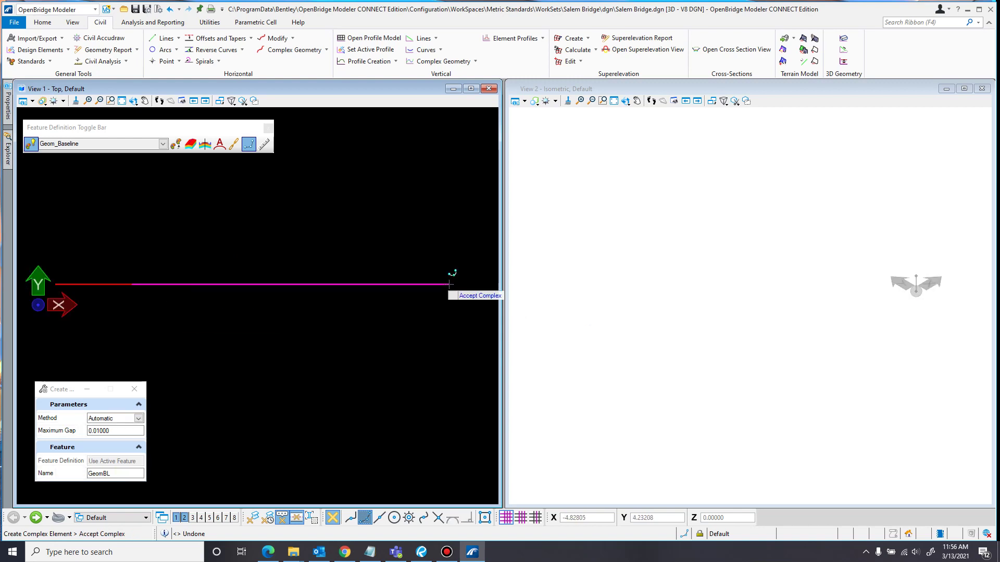
pyautogui.click(388, 272)
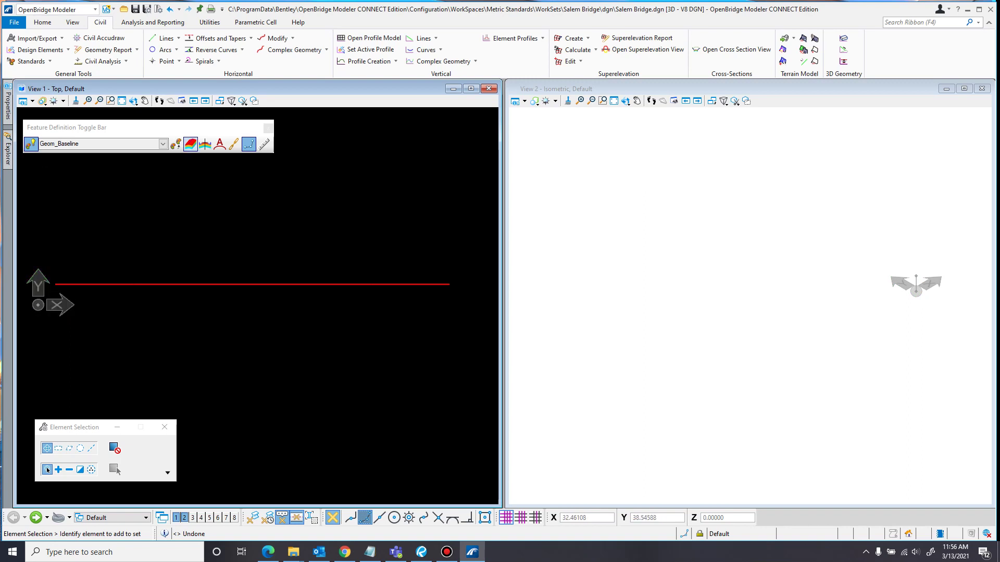
# - Combine the three baseline lines into one complex element with the Automatic method, starting from the first 20 m line, and check its segments
pyautogui.click(292, 50)
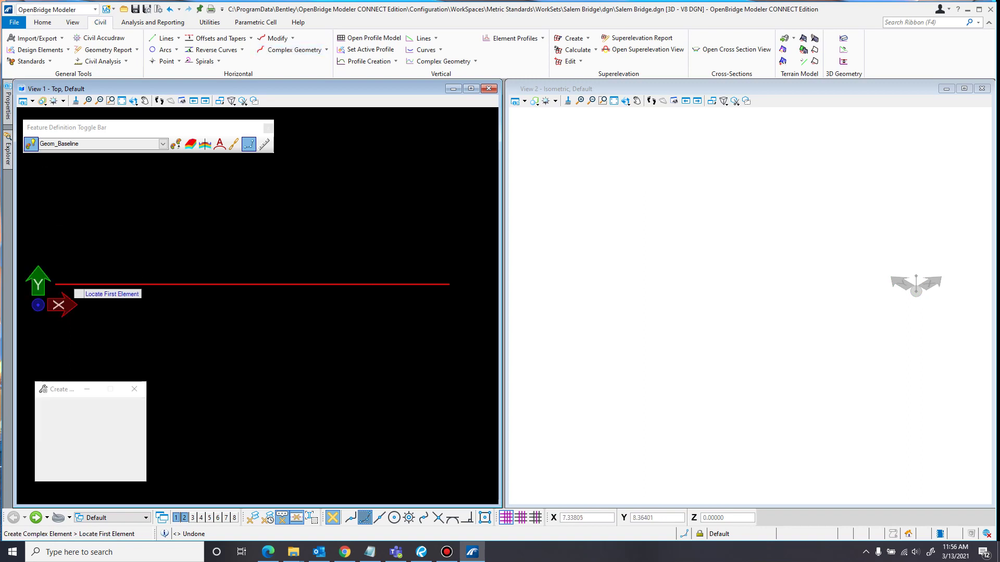
pyautogui.click(74, 284)
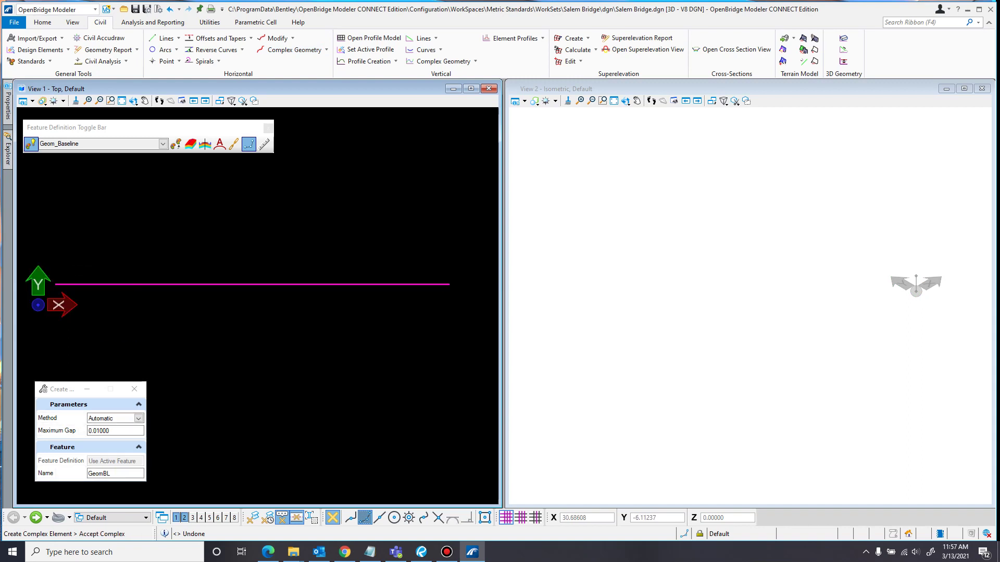
pyautogui.click(229, 199)
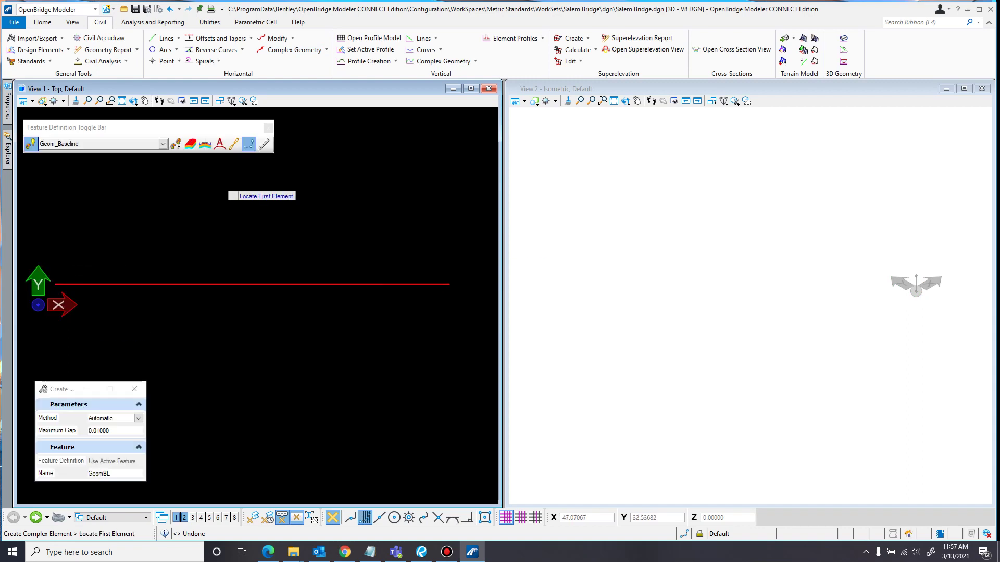
pyautogui.press('Escape')
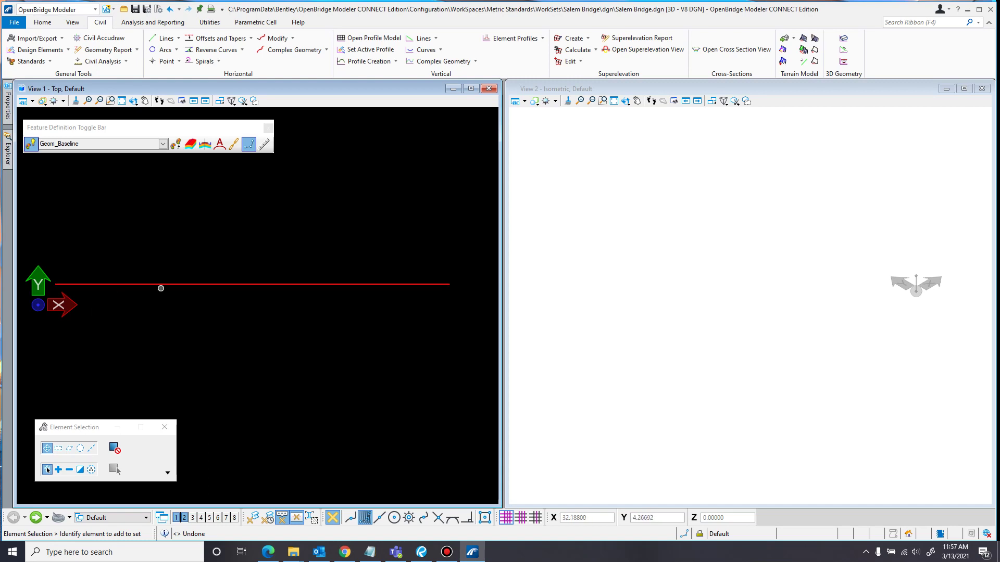
pyautogui.click(179, 285)
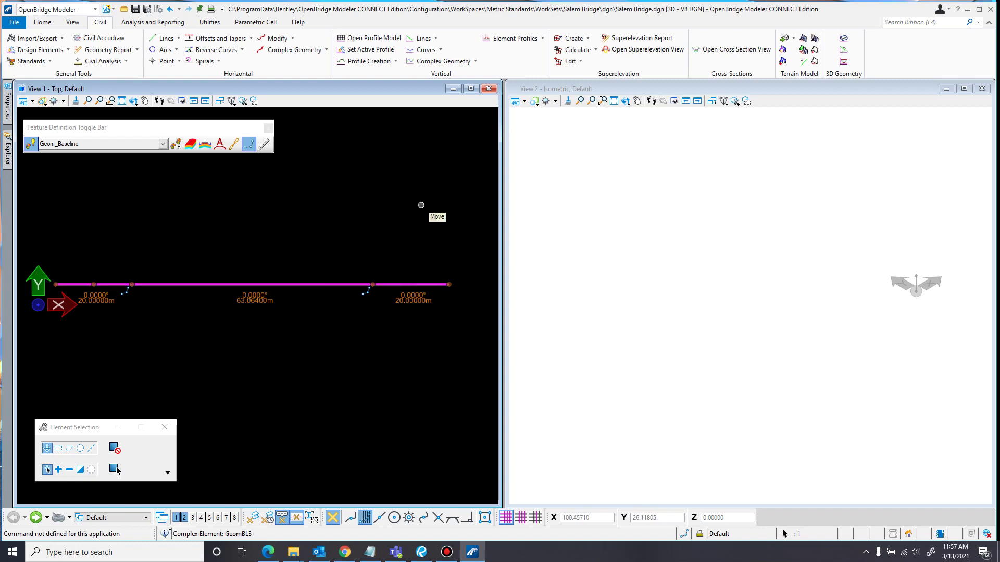
pyautogui.click(234, 221)
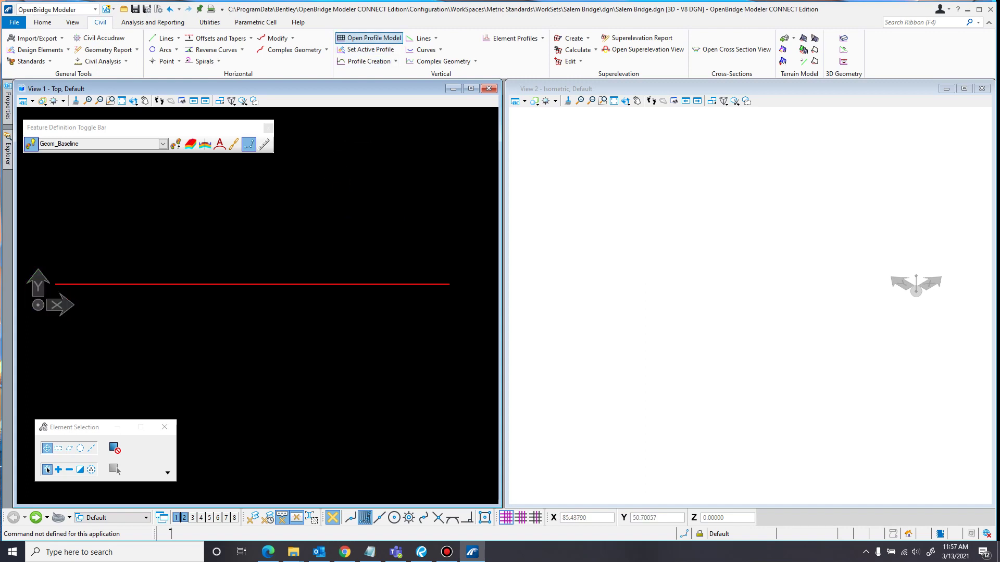
# - Open the profile model of the combined baseline in a new View 3 and place that view over the isometric view
pyautogui.click(370, 38)
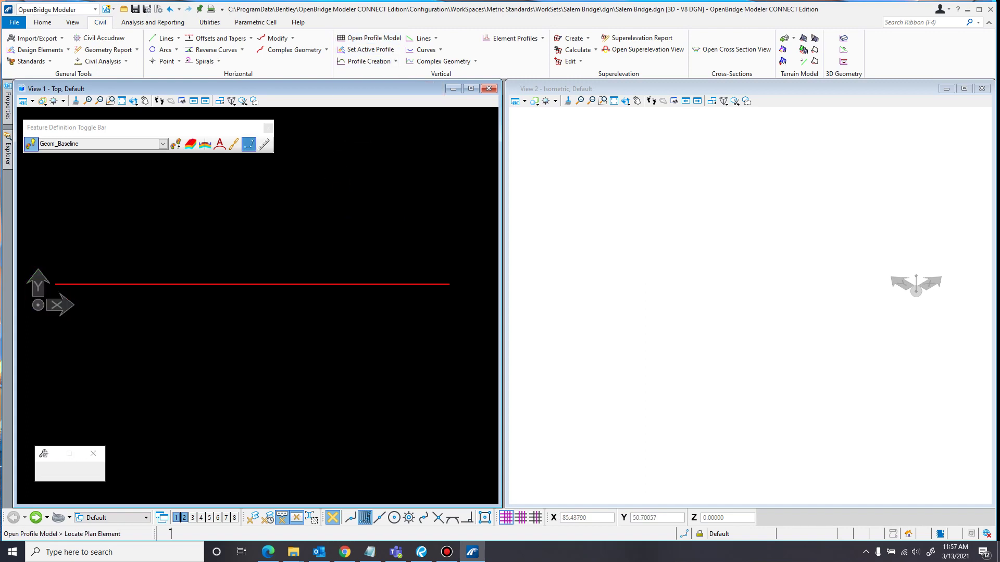
pyautogui.click(232, 284)
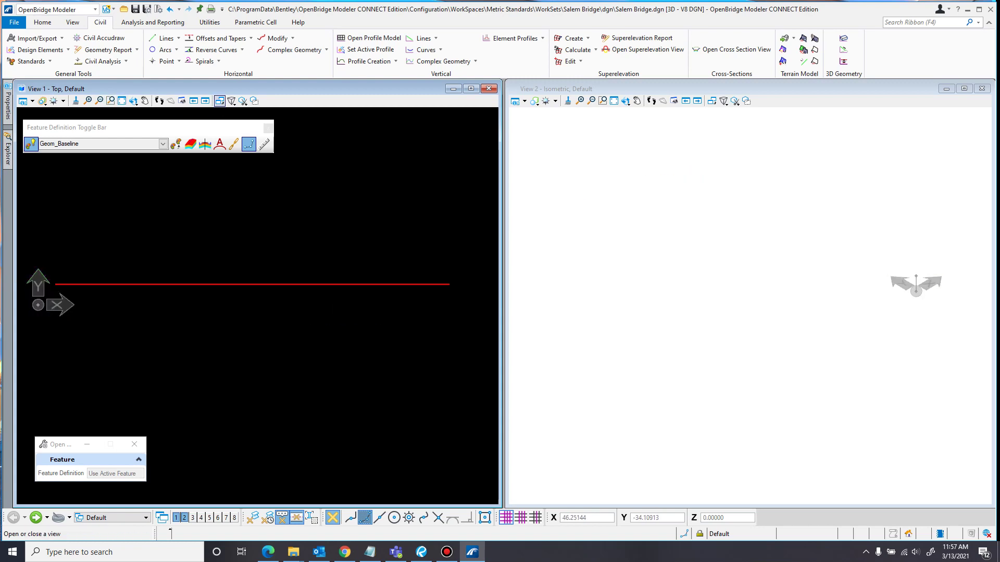
pyautogui.click(220, 100)
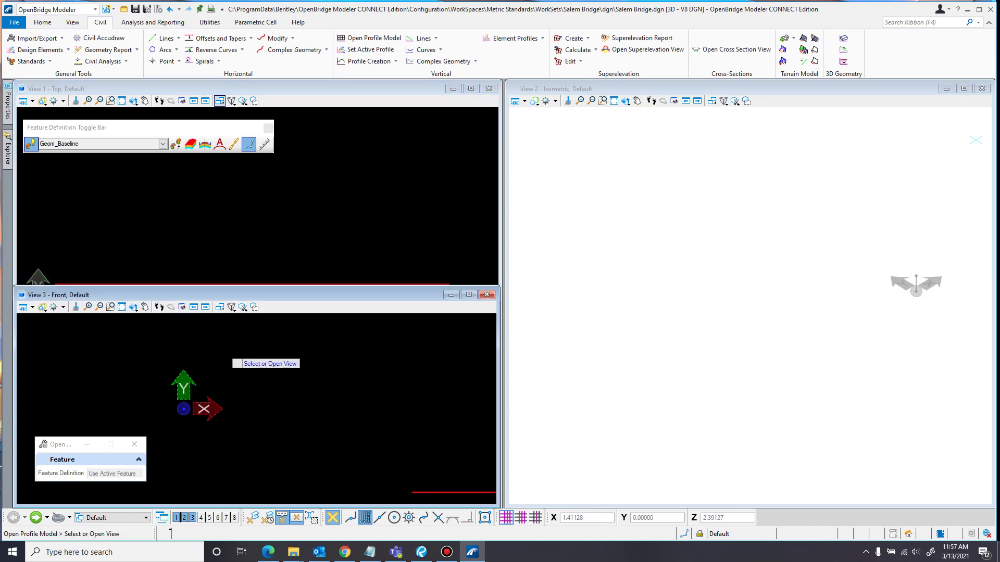
pyautogui.click(234, 362)
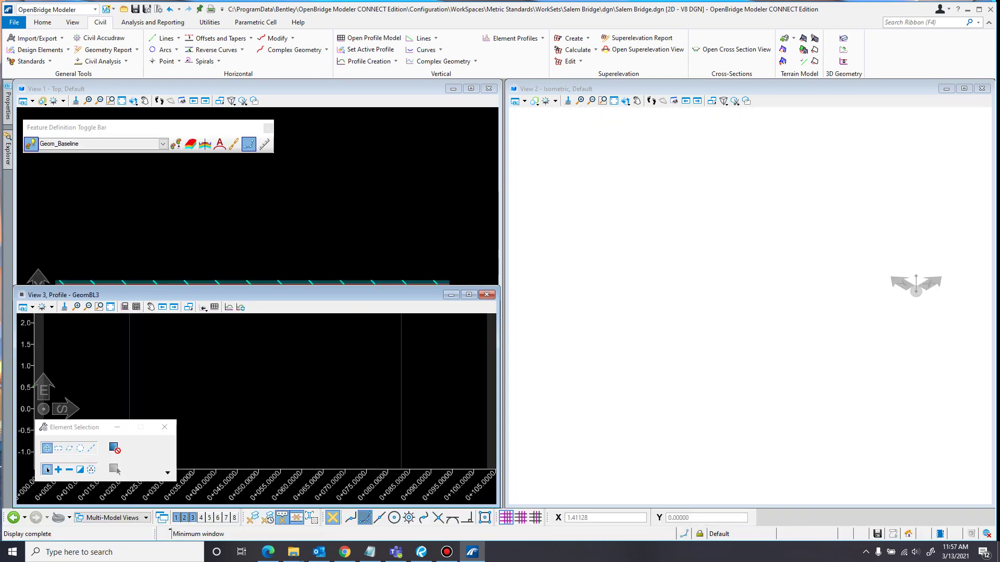
pyautogui.moveTo(208, 295); pyautogui.dragTo(678, 126)
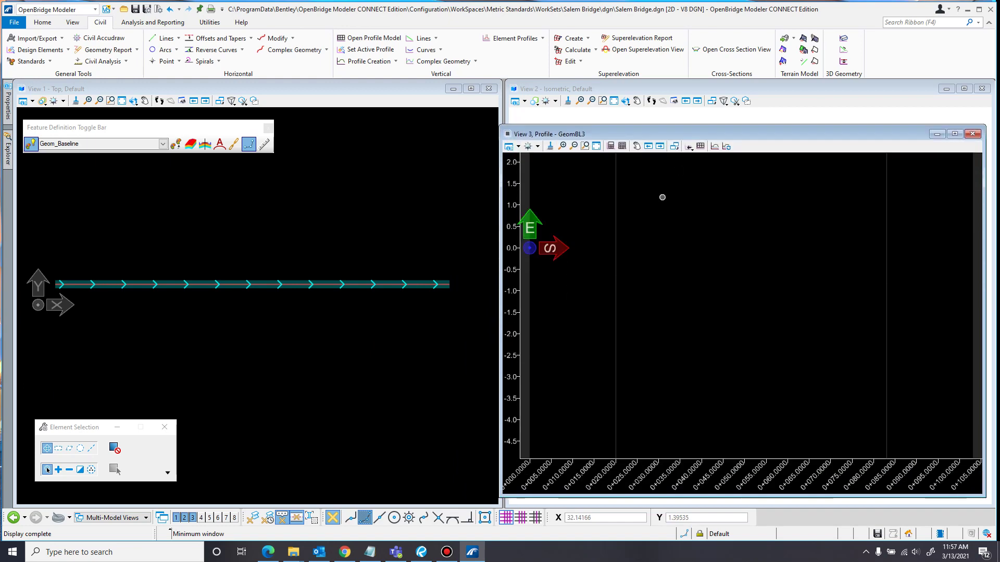
# - Start a profile line between points in the baseline's profile view at station 0 and elevation 20
pyautogui.scroll(-2, 641, 259)
pyautogui.moveTo(639, 259); pyautogui.dragTo(631, 423, button='middle')
pyautogui.scroll(-2, 648, 239)
pyautogui.moveTo(652, 263); pyautogui.dragTo(648, 424, button='middle')
pyautogui.moveTo(664, 301); pyautogui.dragTo(675, 269, button='middle')
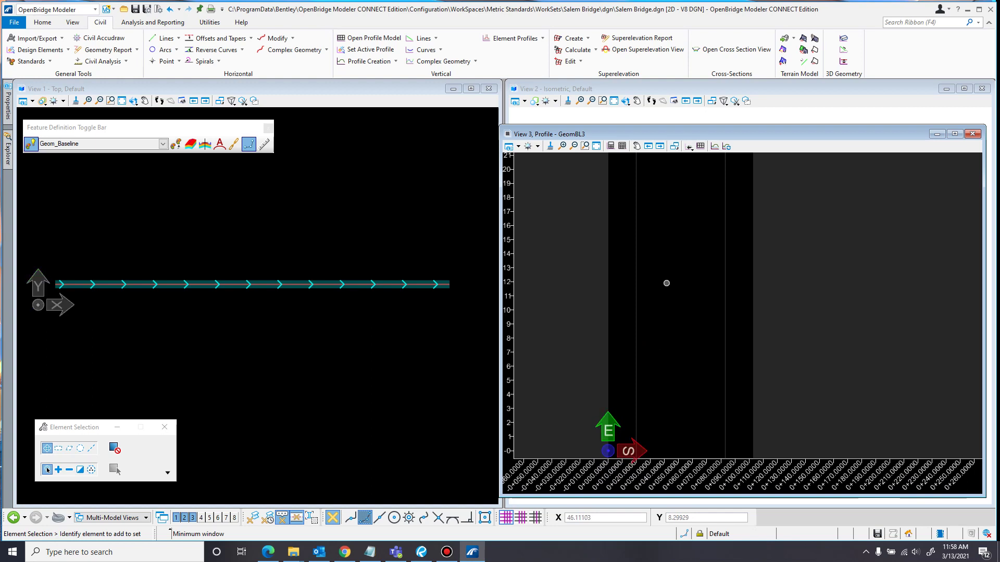
pyautogui.scroll(1, 666, 247)
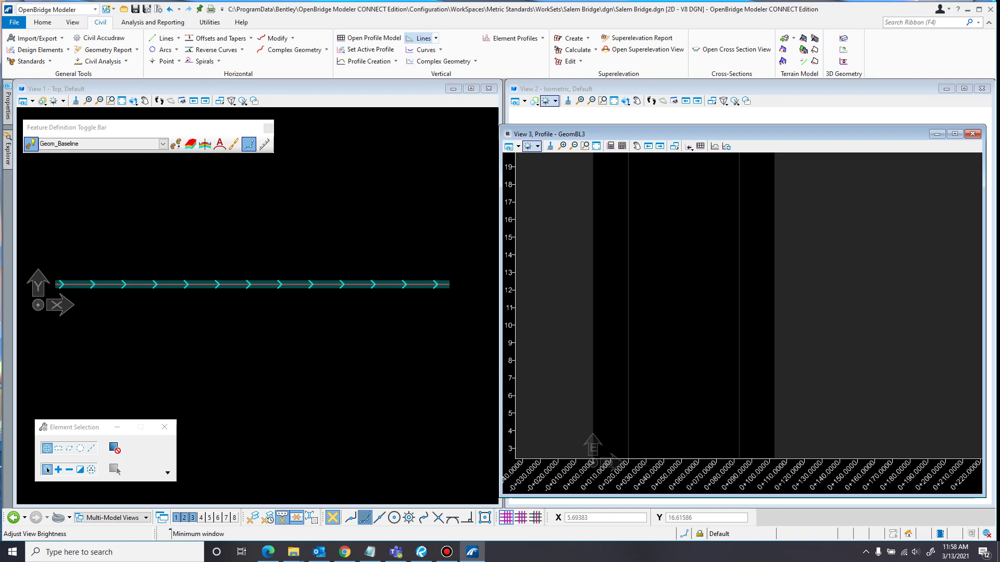
pyautogui.click(435, 38)
pyautogui.click(432, 94)
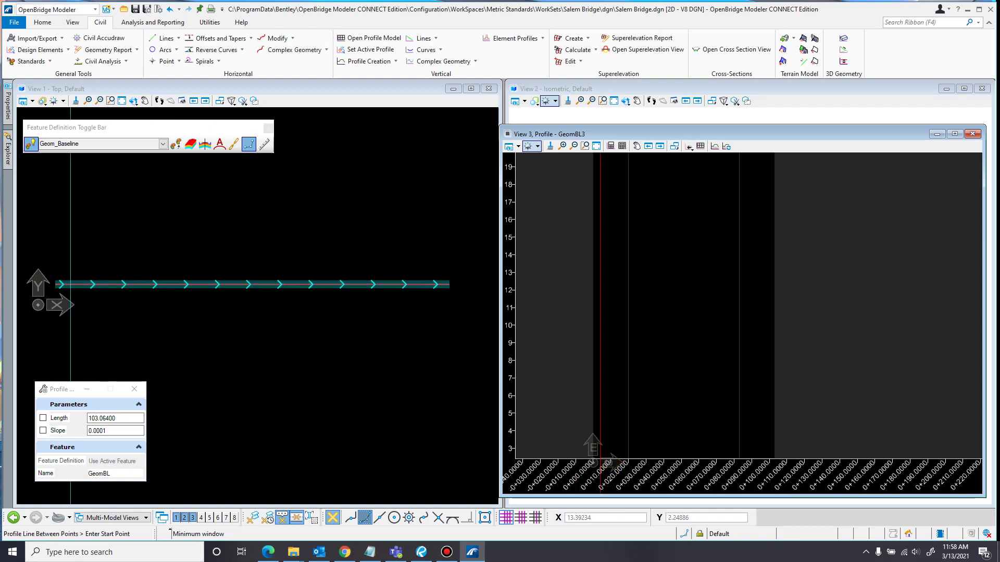
pyautogui.write('0')
pyautogui.press('Tab')
pyautogui.press('Tab')
pyautogui.write('2')
pyautogui.press('Return')
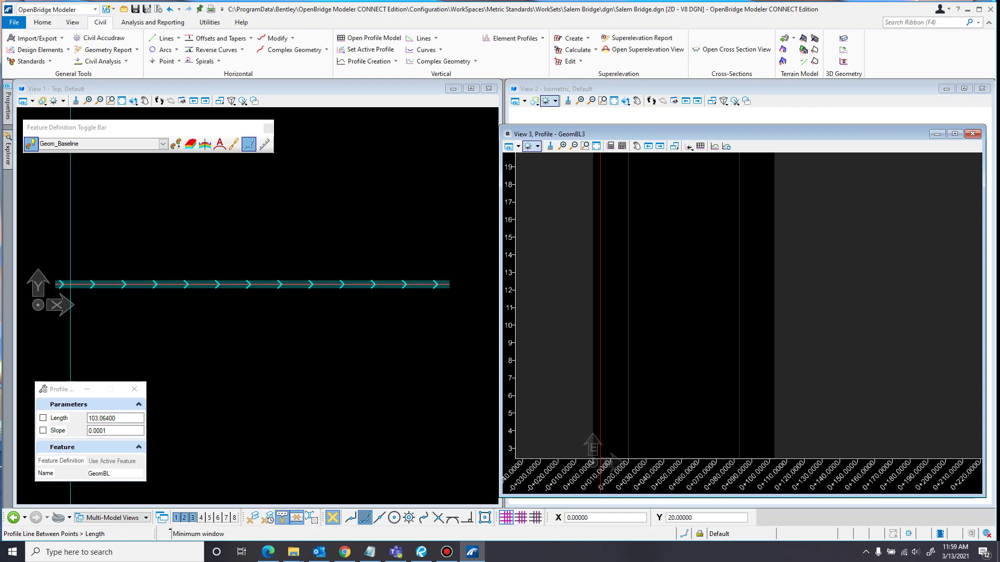
pyautogui.click(837, 343)
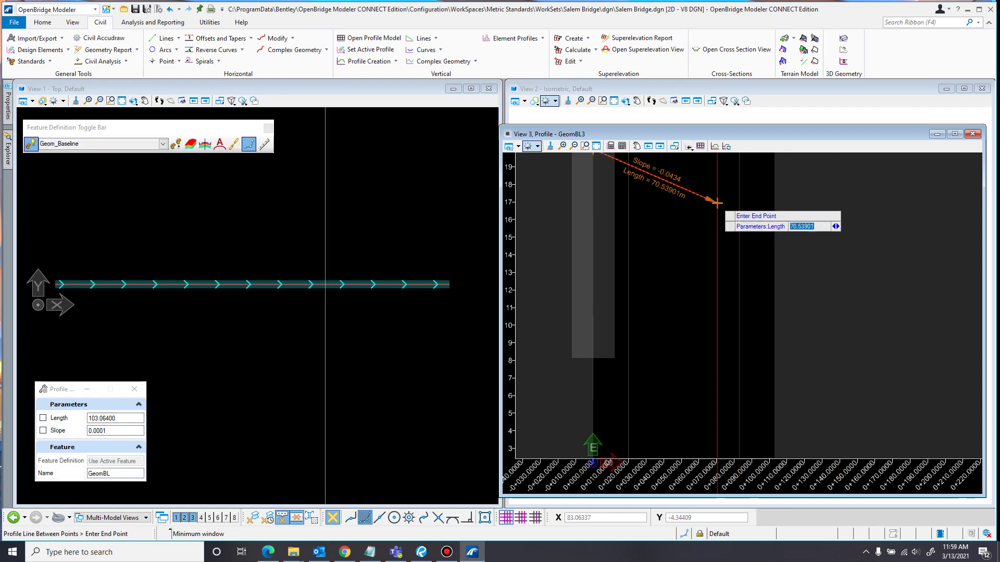
# - End the profile line at the baseline's end station, 103.064 m along and near elevation 20, and leave the line command
pyautogui.moveTo(705, 197); pyautogui.dragTo(695, 289, button='middle')
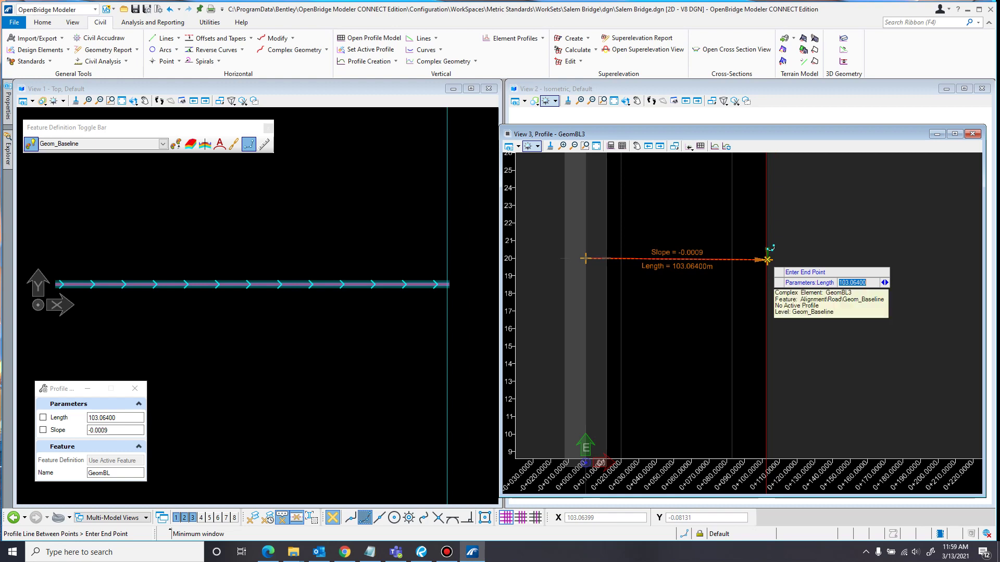
pyautogui.click(767, 259)
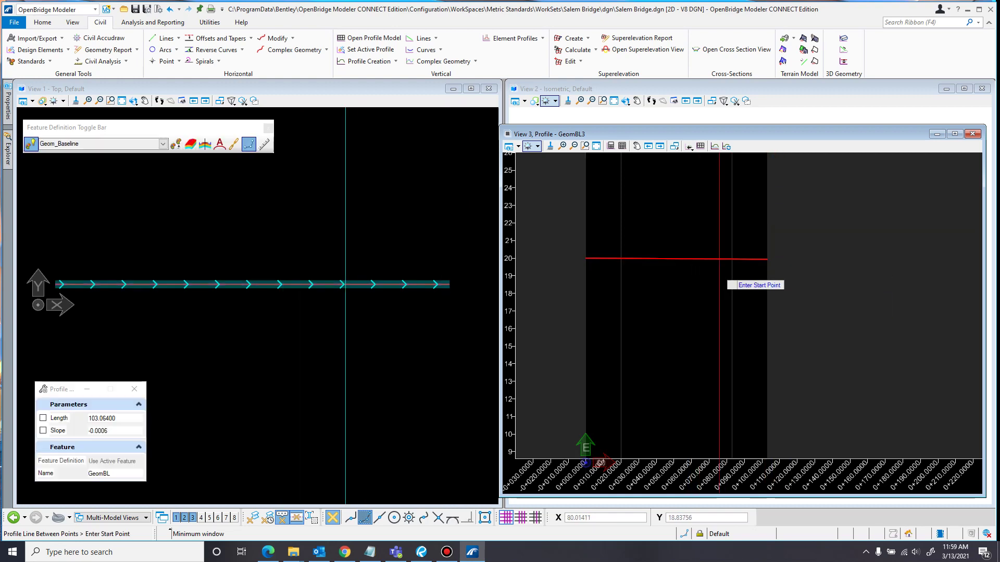
pyautogui.rightClick(716, 271)
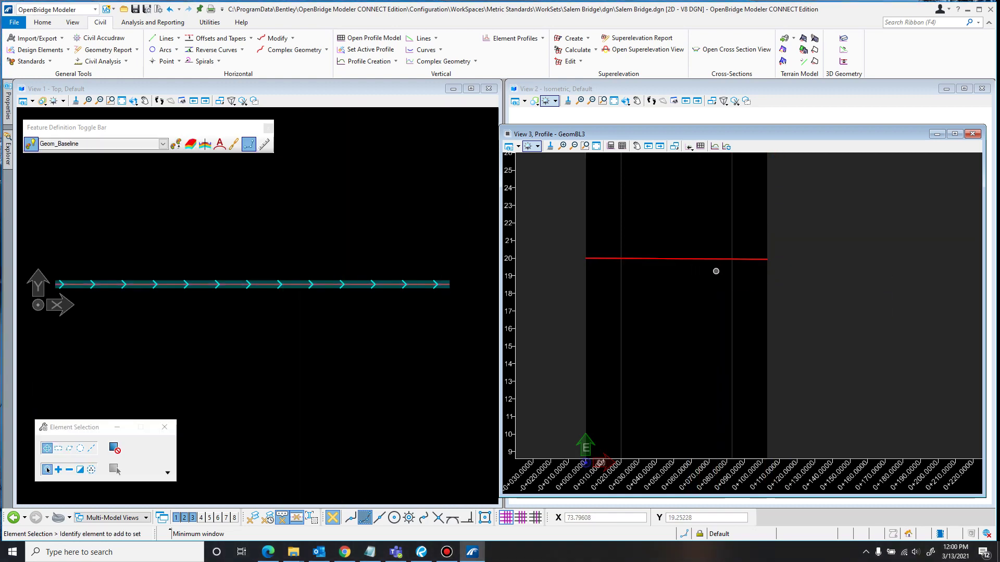
# - Set the slope of the drawn profile line to 0
pyautogui.click(701, 260)
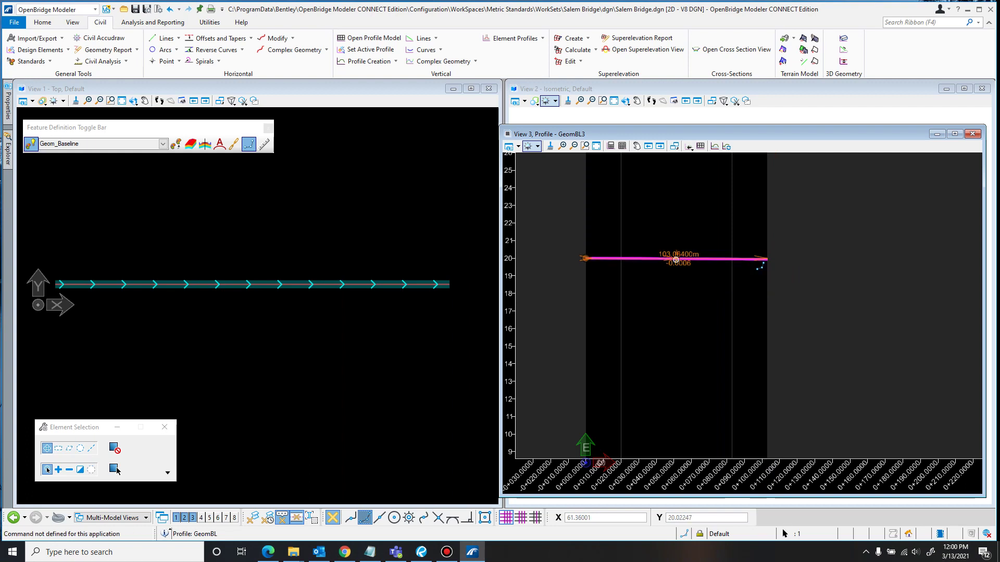
pyautogui.click(678, 263)
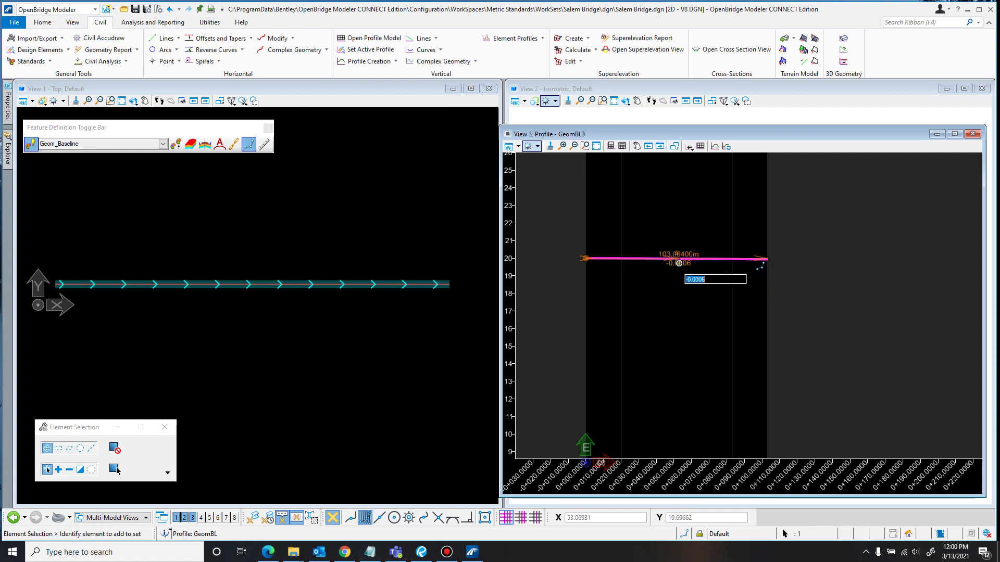
pyautogui.write('0')
pyautogui.press('Return')
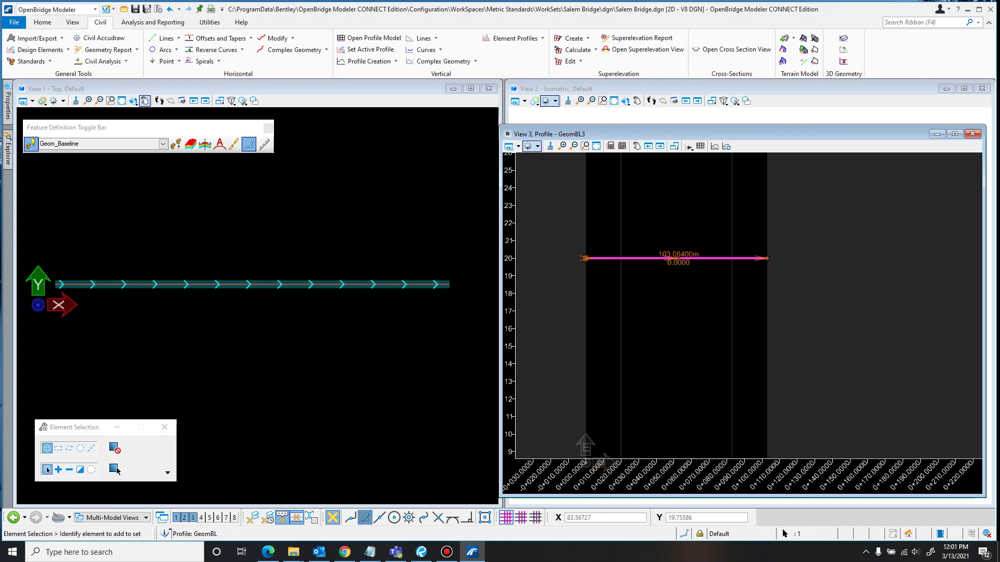
# - Set the flat profile line as the active profile of the combined baseline and leave the command
pyautogui.click(314, 237)
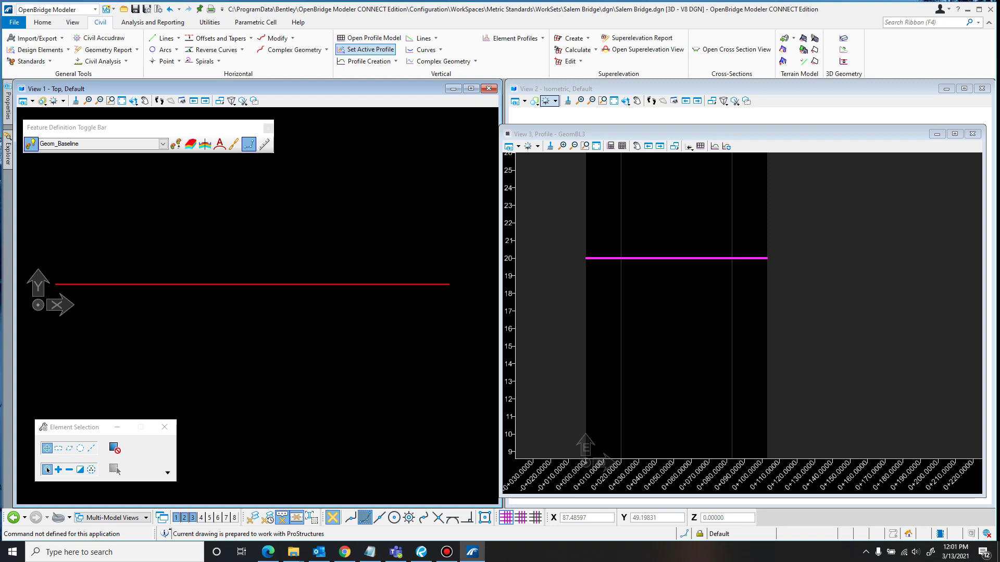
pyautogui.click(370, 50)
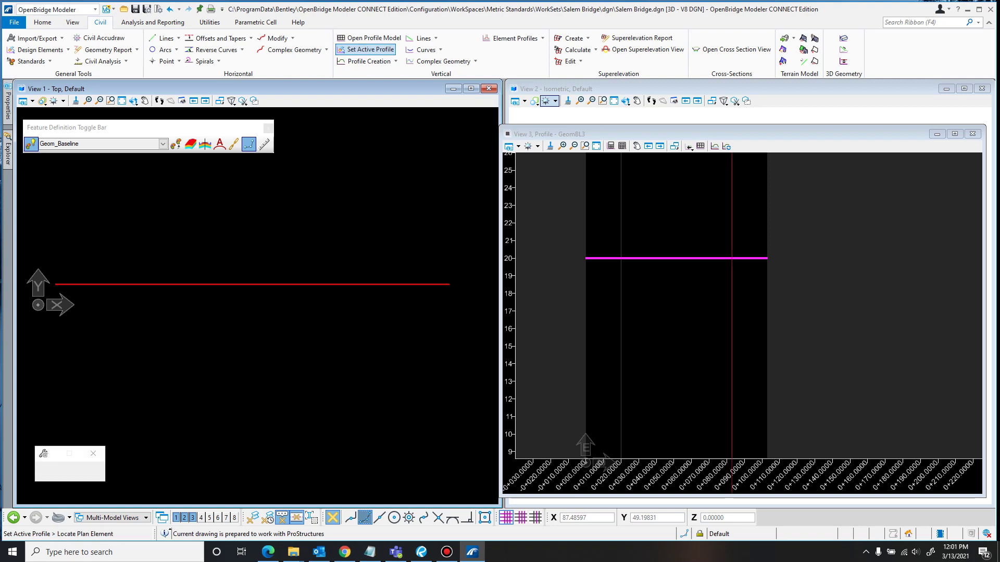
pyautogui.click(235, 281)
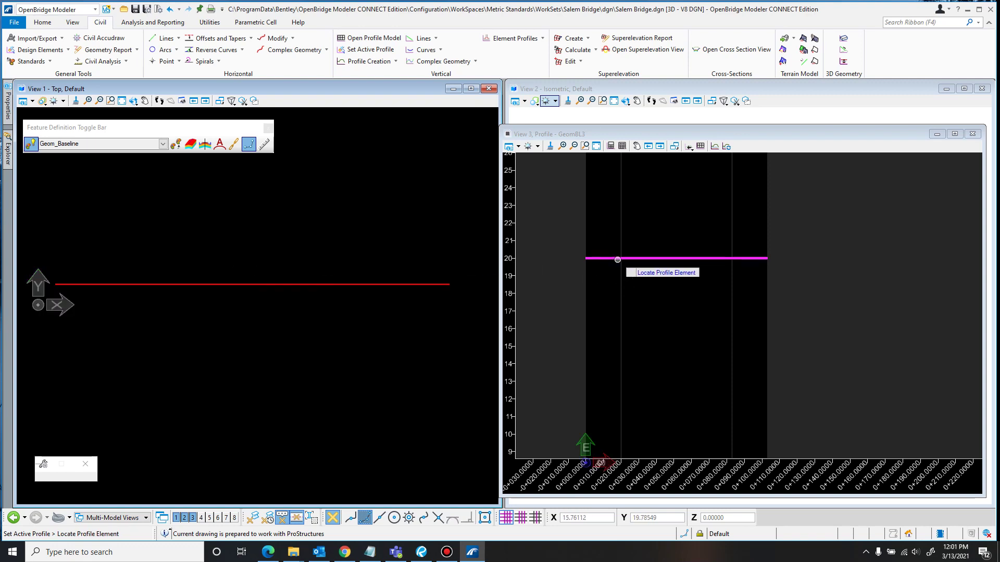
pyautogui.click(633, 258)
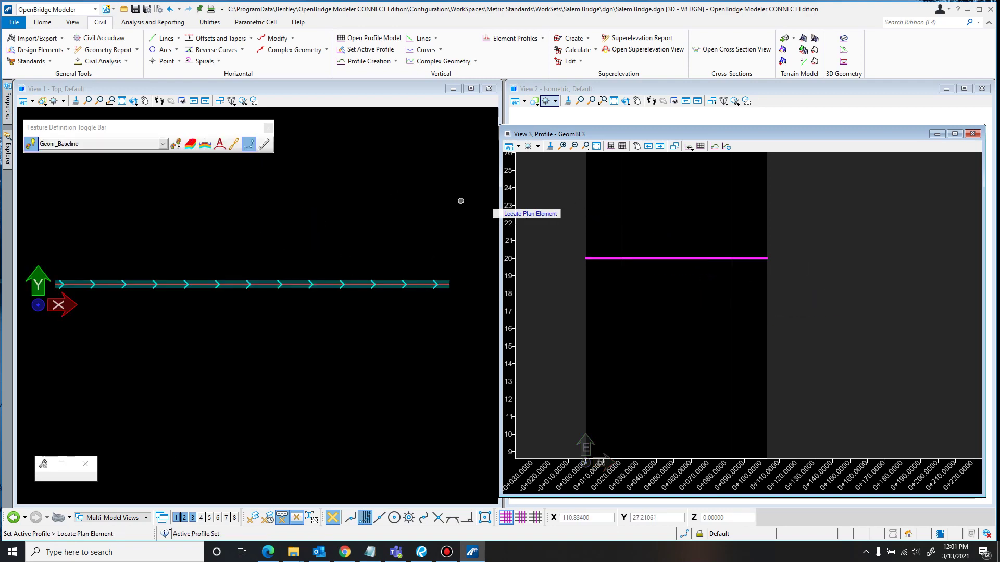
pyautogui.rightClick(430, 196)
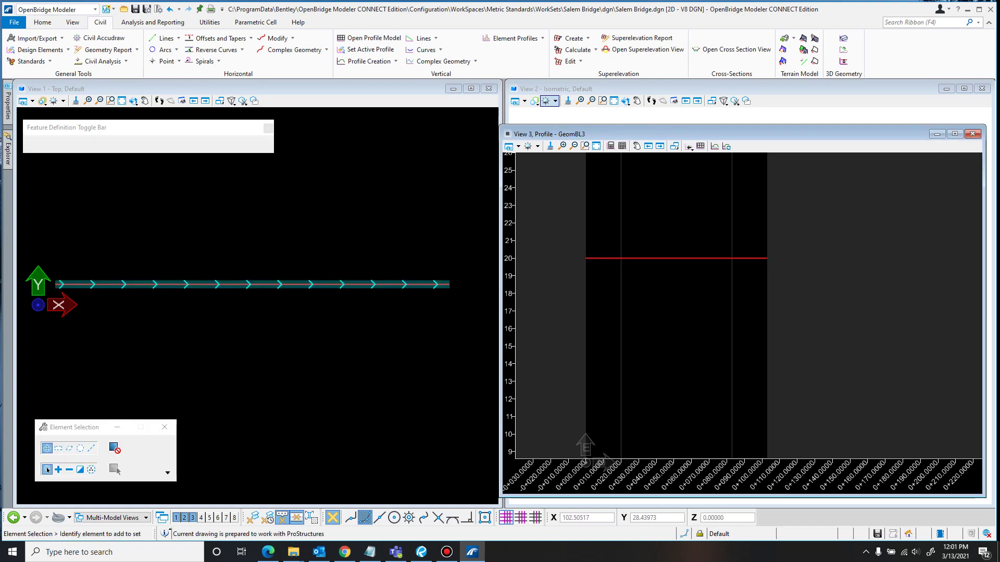
# - Turn off the use of the active feature definition Geom_Baseline
pyautogui.click(399, 286)
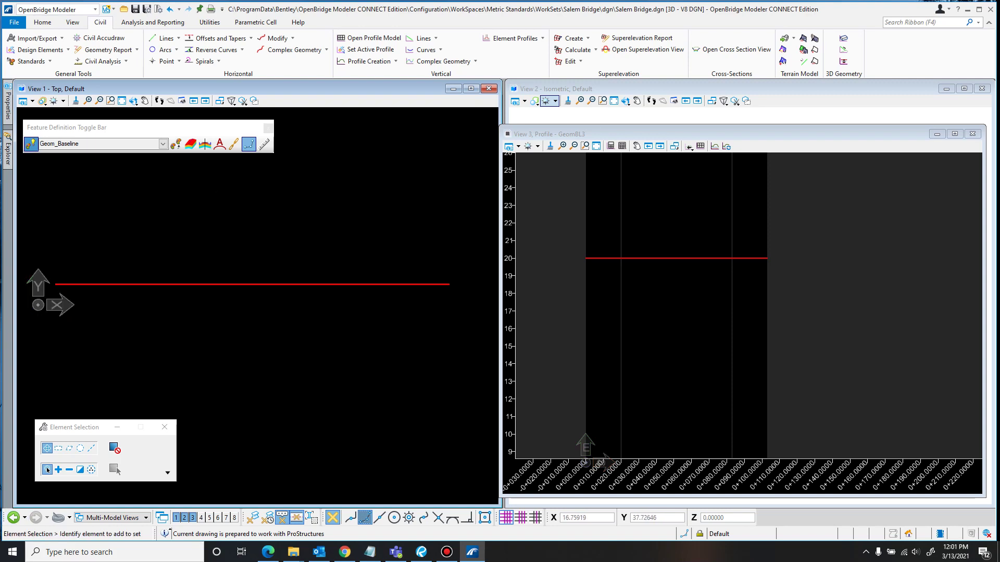
pyautogui.click(31, 143)
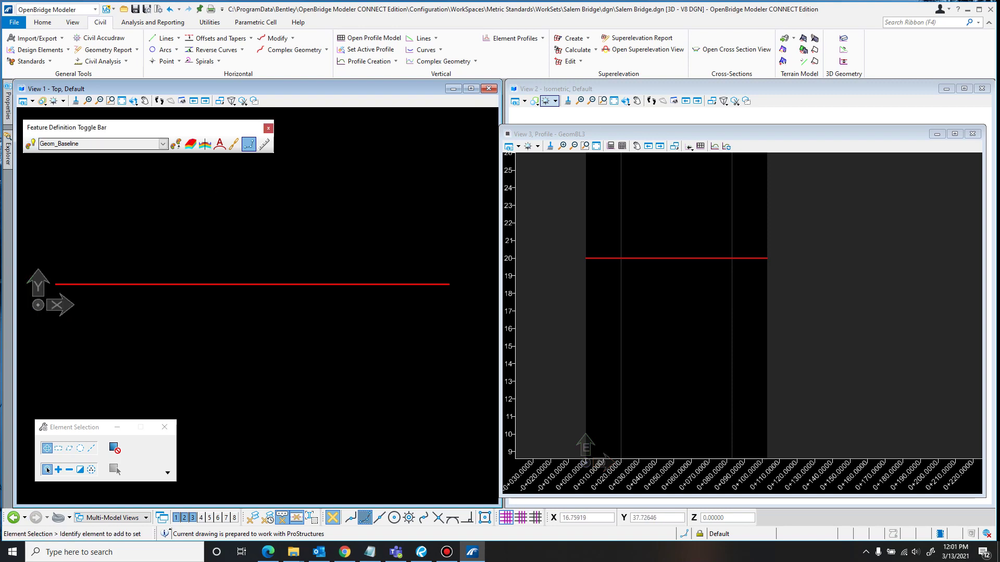